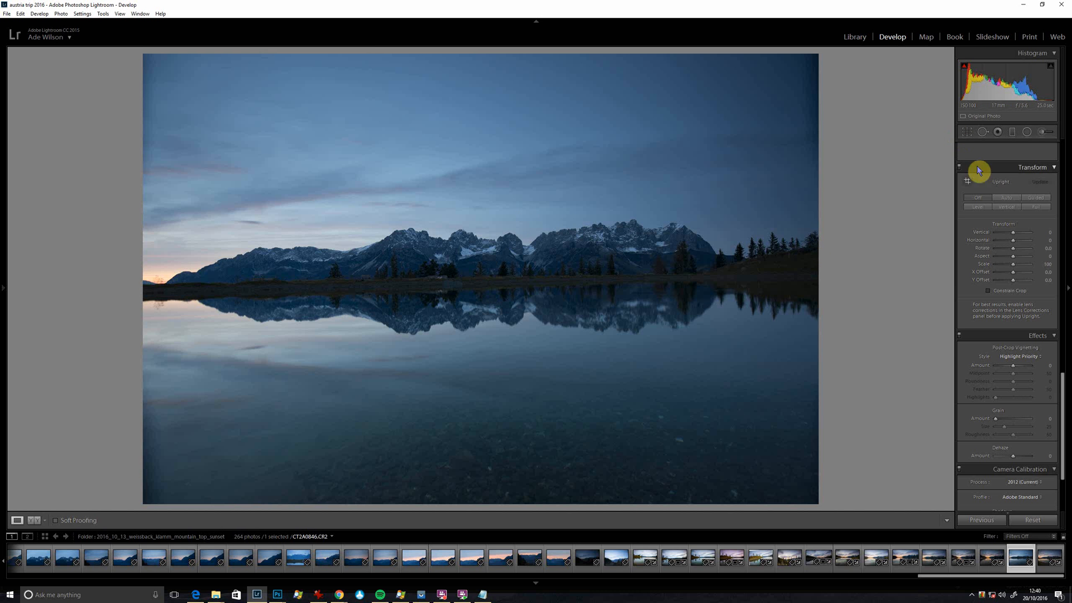
# Try to level the photo automatically with the Upright Level correction.
pyautogui.scroll(15, 985, 183)
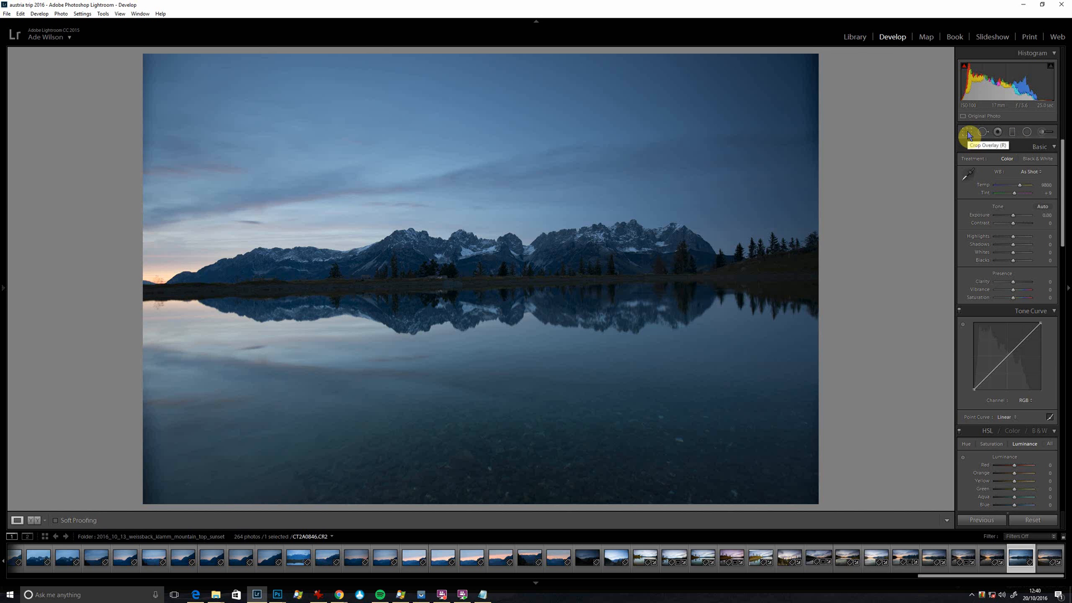
pyautogui.scroll(-12, 1042, 330)
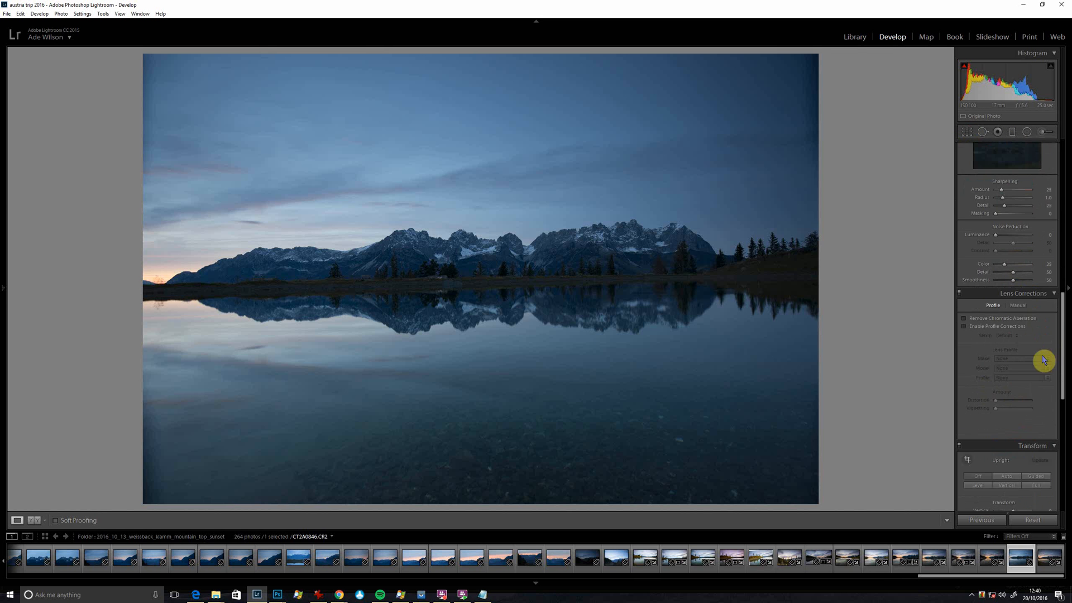
pyautogui.scroll(-4, 1047, 369)
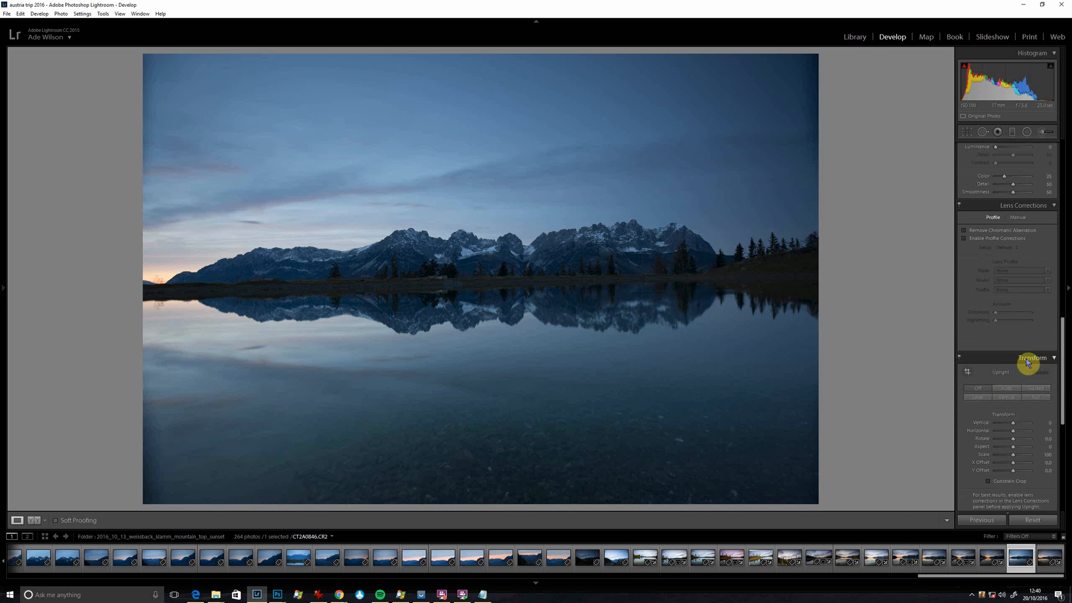
pyautogui.click(976, 400)
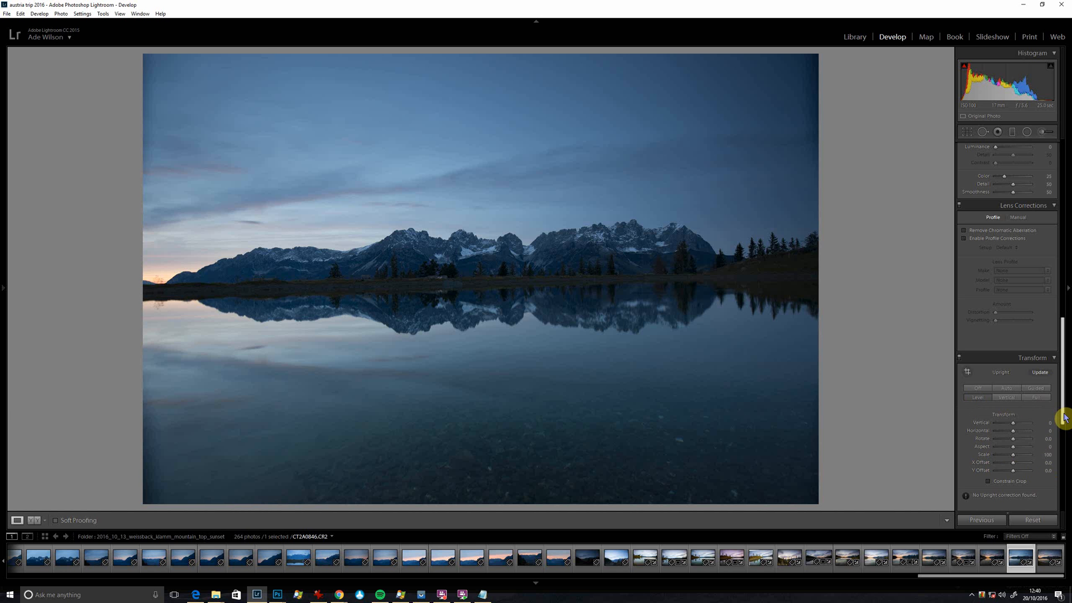
# Straighten the photo with the Crop & Straighten tool by tracing a line along the far shoreline, giving an angle of about 1.52.
pyautogui.moveTo(1063, 416); pyautogui.dragTo(1022, 186)
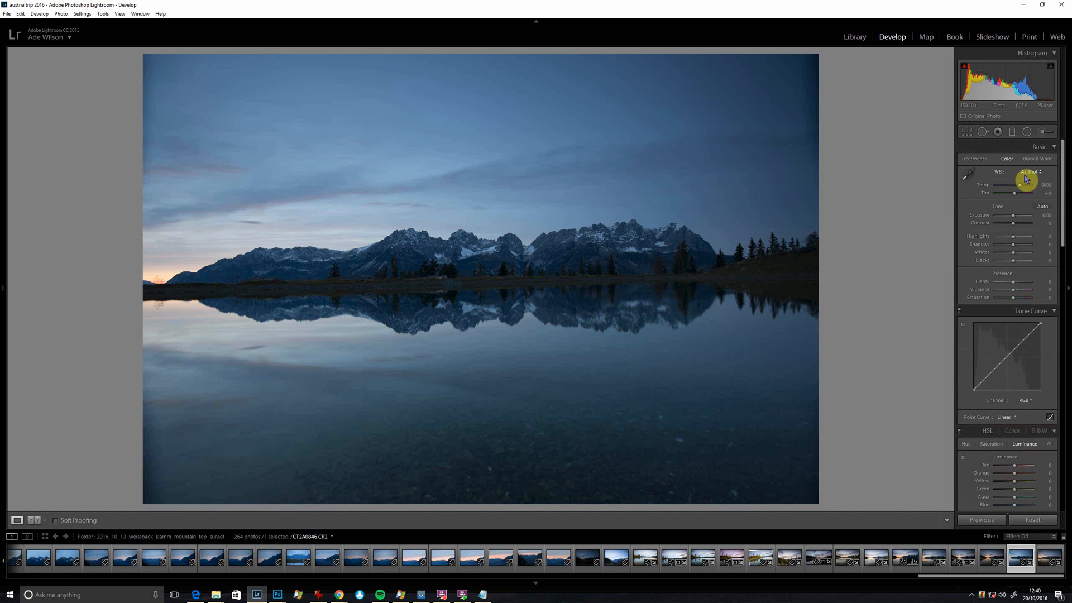
pyautogui.click(971, 133)
pyautogui.click(969, 186)
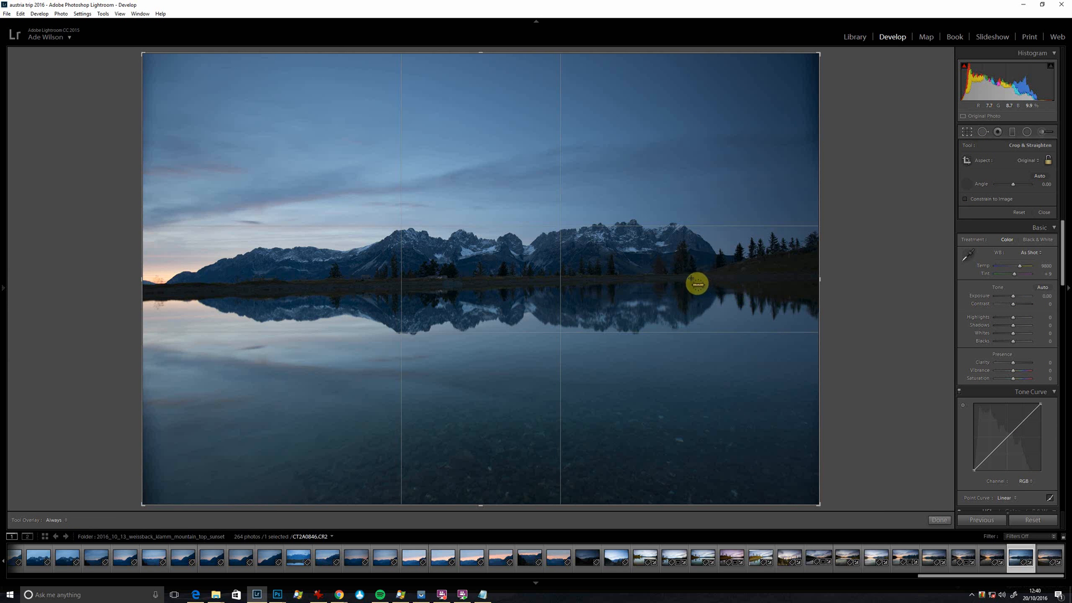
pyautogui.moveTo(692, 278); pyautogui.dragTo(27, 296)
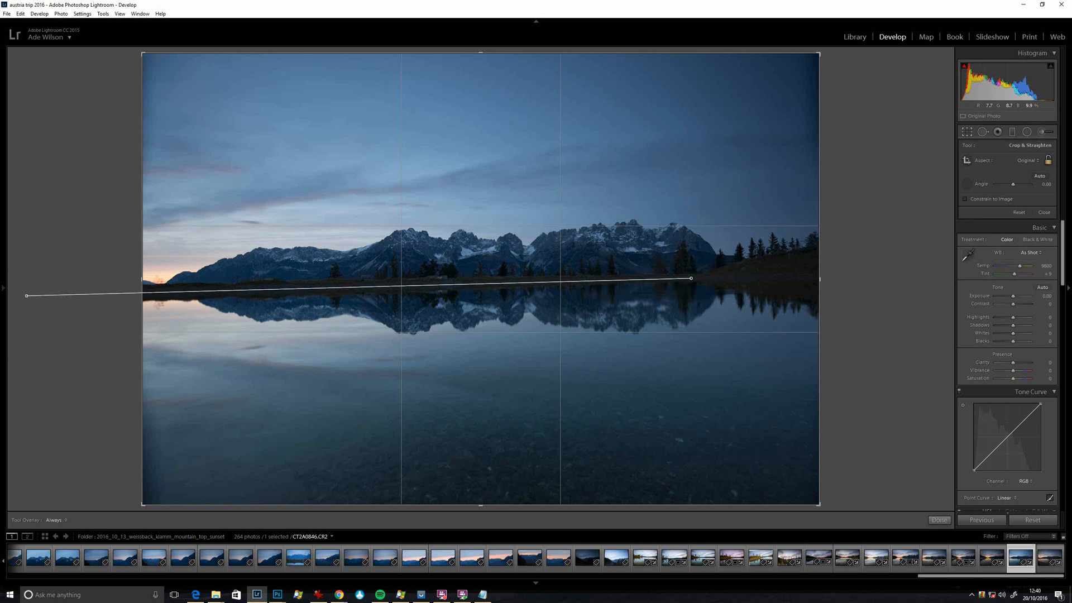
pyautogui.moveTo(26, 295); pyautogui.dragTo(27, 295)
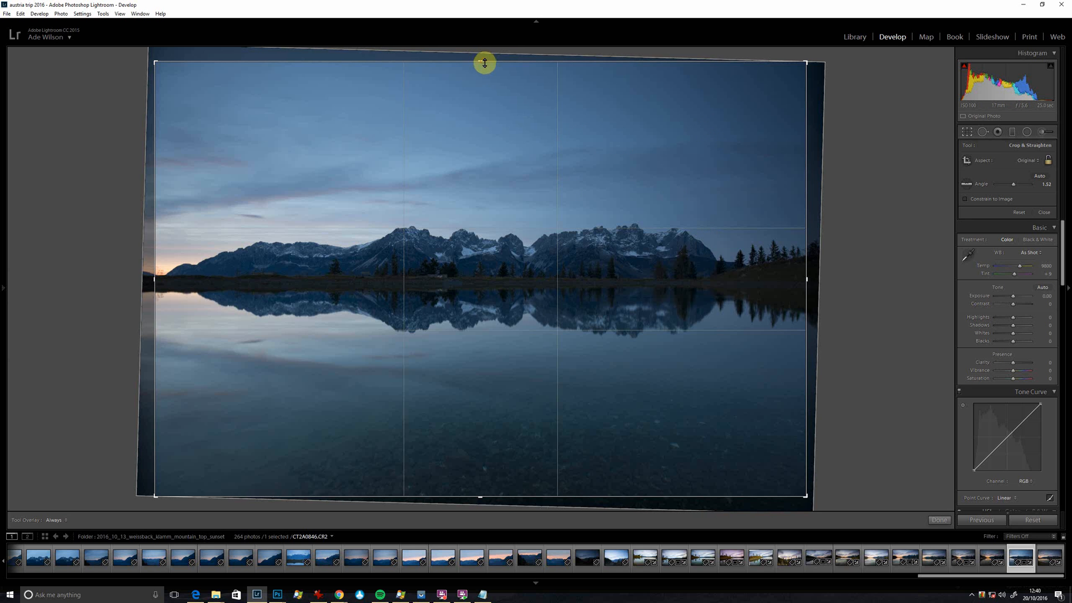
# Crop the photo's upper and lower edges evenly around the shoreline into a wider custom format, and apply the crop.
pyautogui.moveTo(484, 63); pyautogui.dragTo(488, 72)
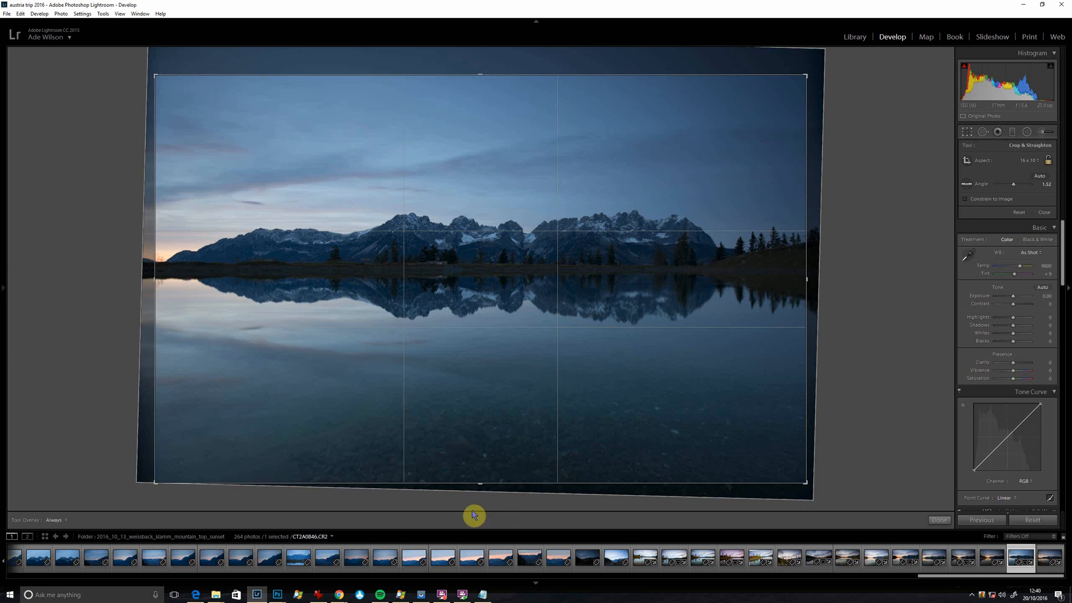
pyautogui.moveTo(478, 484); pyautogui.dragTo(478, 472)
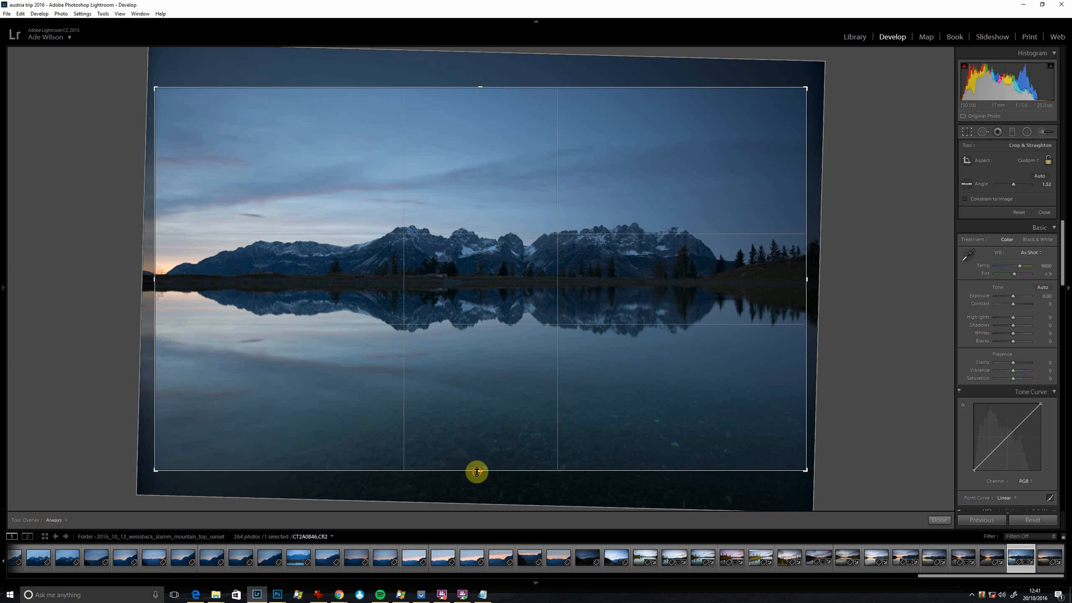
pyautogui.moveTo(477, 471); pyautogui.dragTo(475, 466)
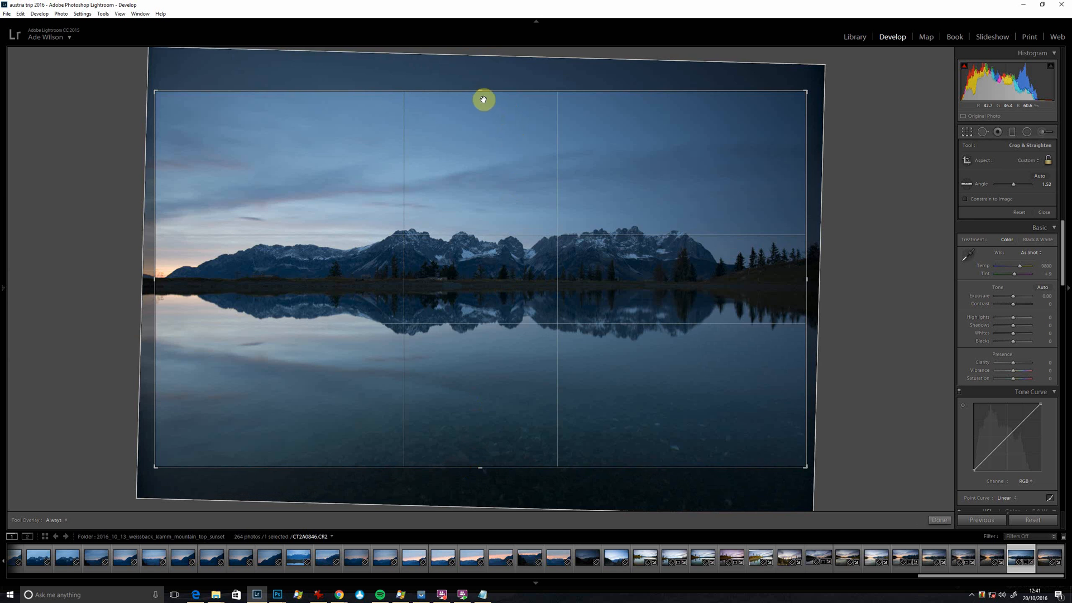
pyautogui.moveTo(479, 91); pyautogui.dragTo(478, 99)
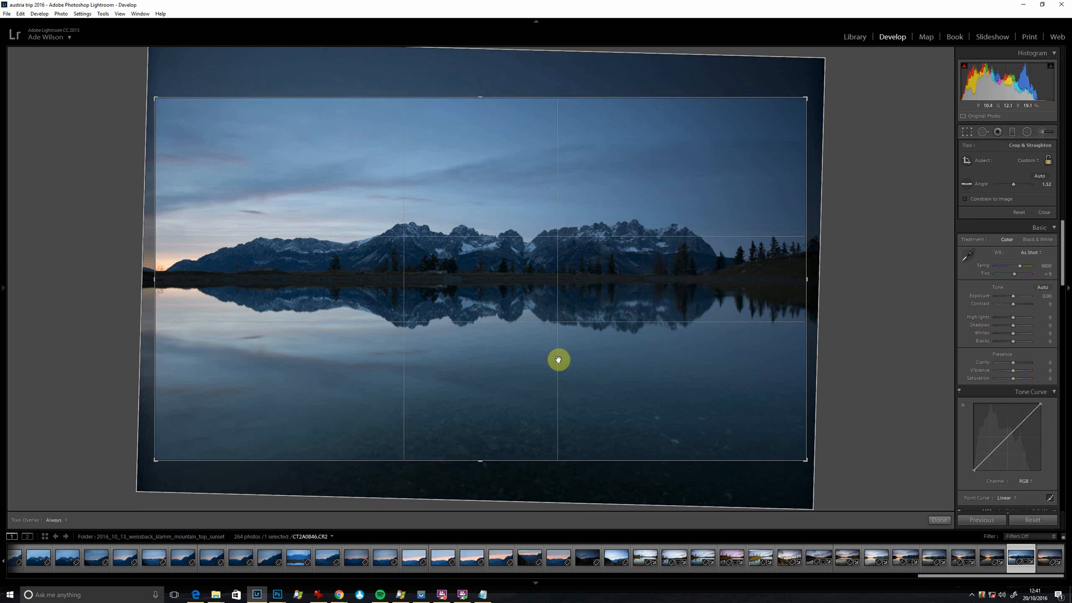
pyautogui.press('Return')
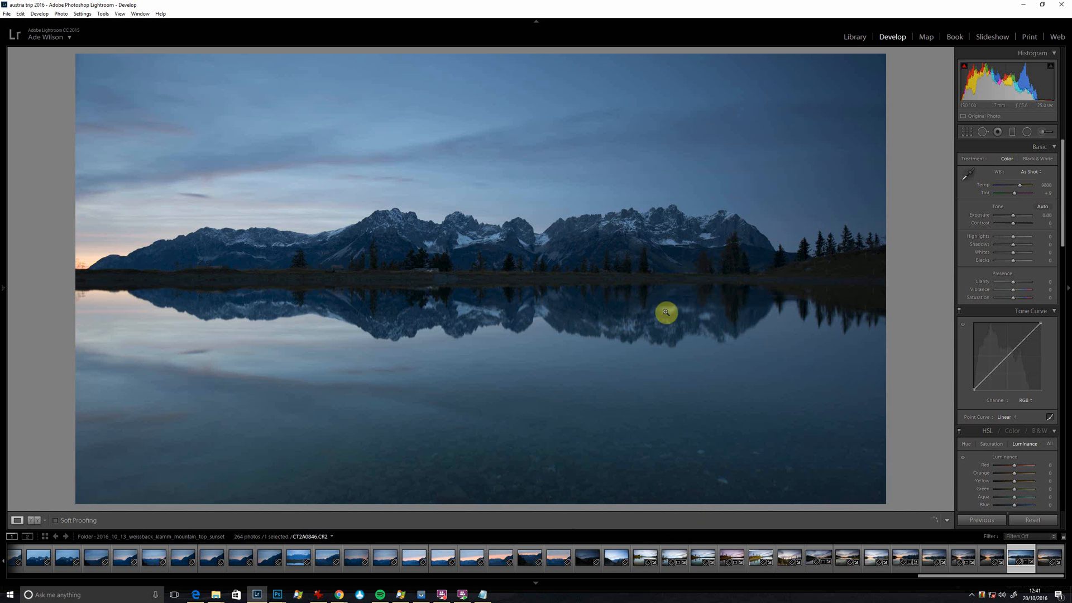
# Hide the module bar and the toolbar to enlarge the photo preview.
pyautogui.click(535, 22)
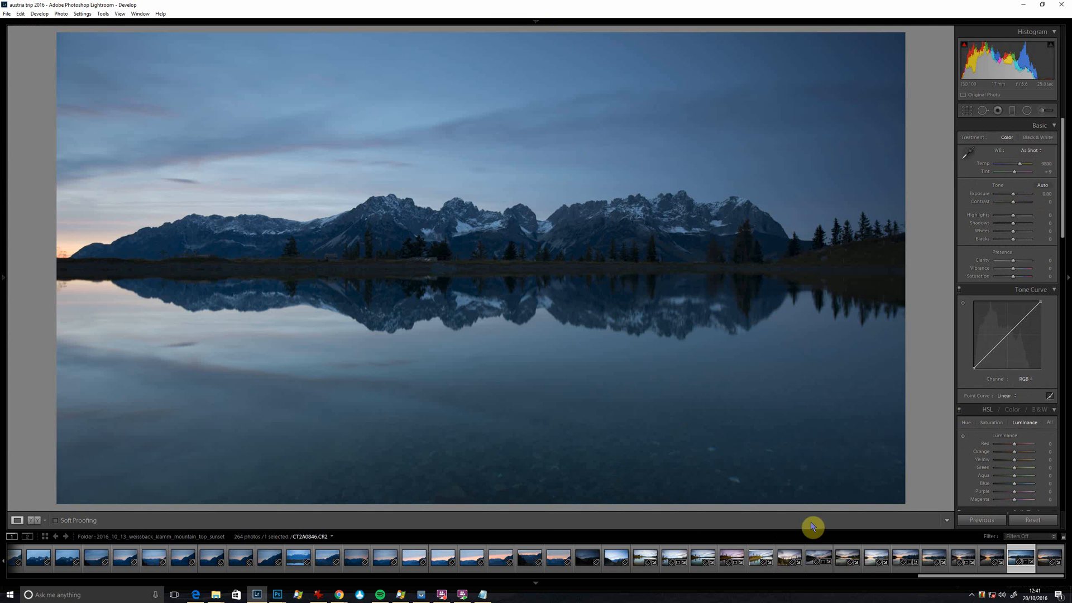
pyautogui.press('t')
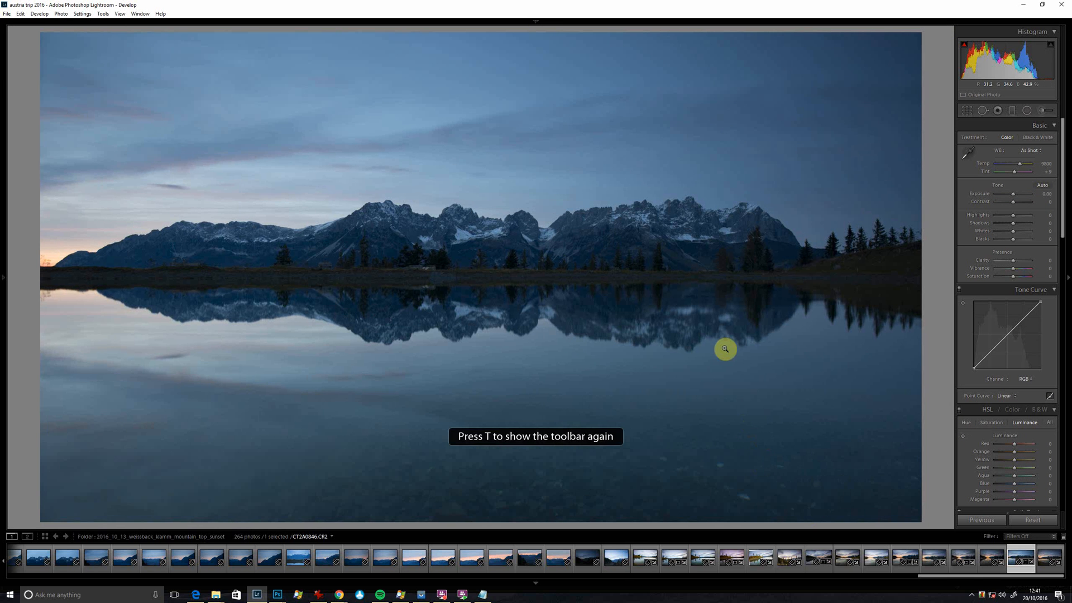
pyautogui.press('t')
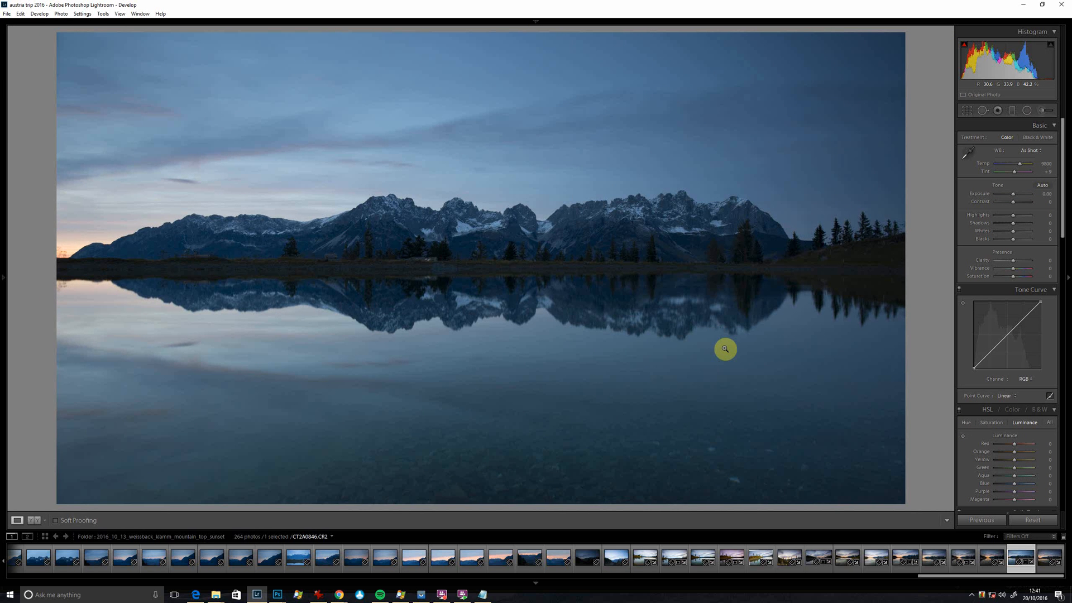
pyautogui.press('t')
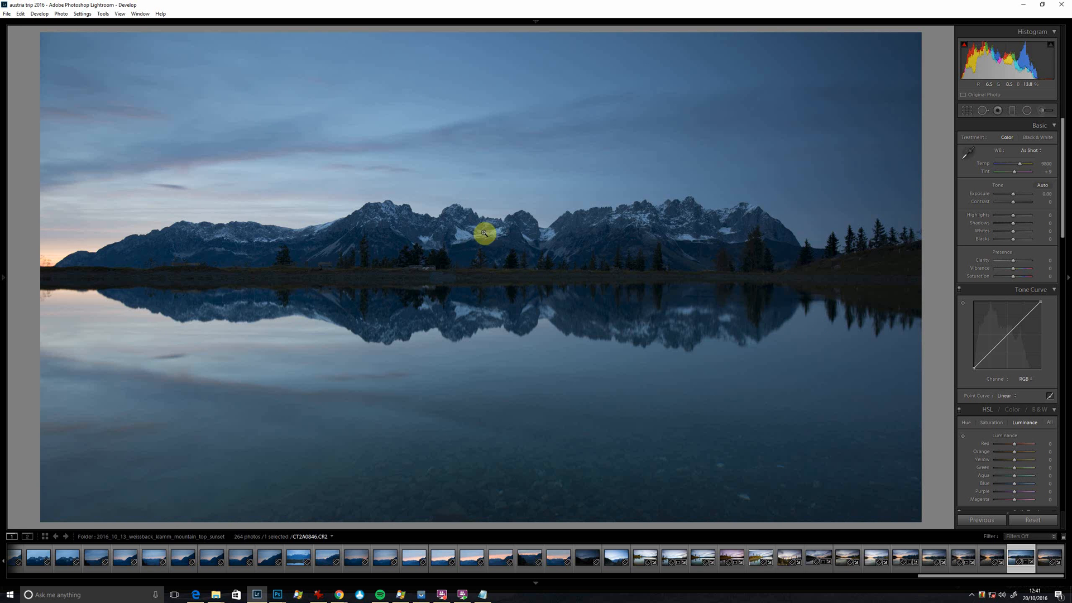
# Set the white balance by sampling the snow patch on the central mountains as the neutral target.
pyautogui.click(467, 234)
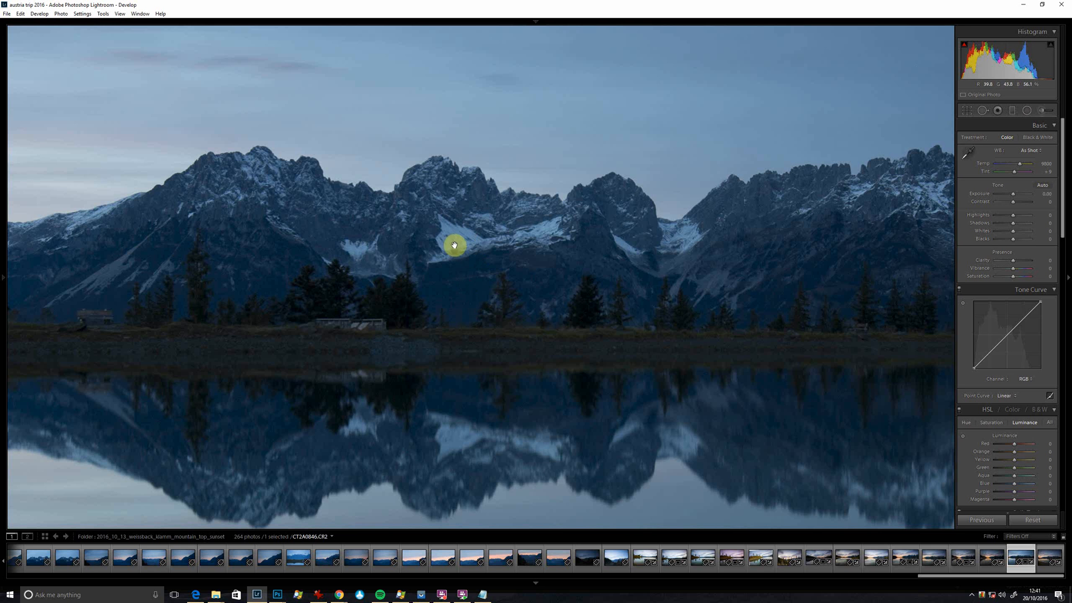
pyautogui.click(454, 245)
pyautogui.press('w')
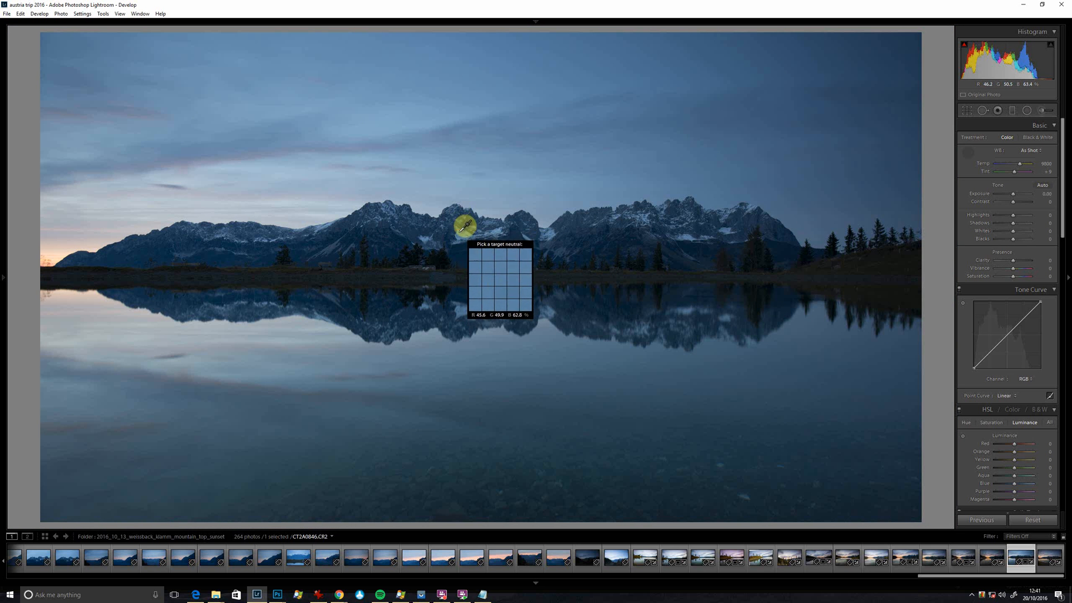
pyautogui.click(463, 230)
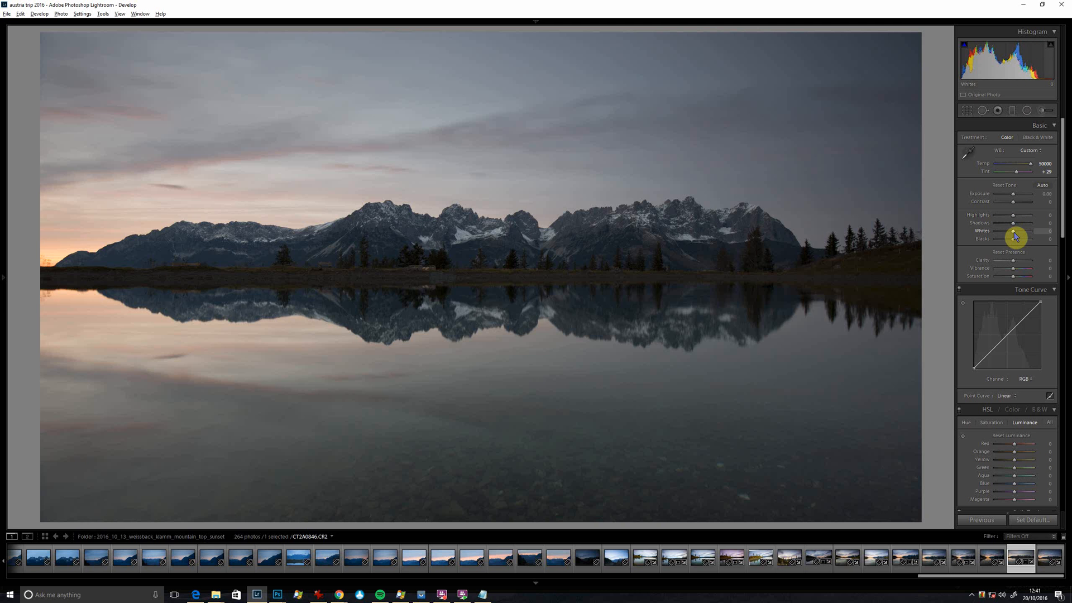
# Set the tone values to Whites +64, Blacks -12, Shadows +52 and Highlights -64.
pyautogui.keyDown('alt'); pyautogui.moveTo(1014, 237); pyautogui.dragTo(1025, 237); pyautogui.keyUp('alt')
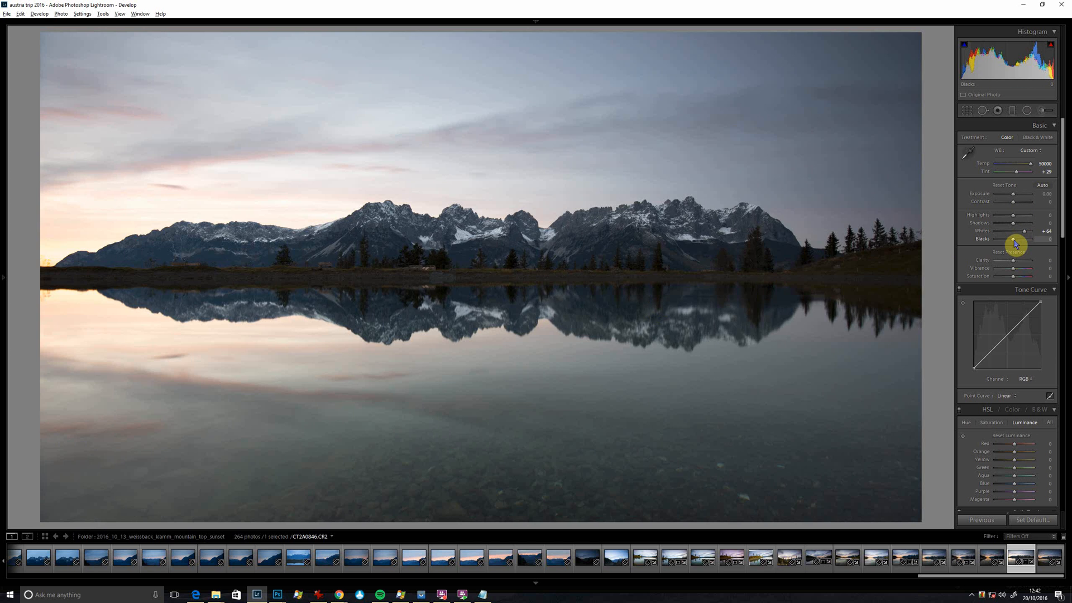
pyautogui.keyDown('alt'); pyautogui.moveTo(1014, 242); pyautogui.dragTo(1012, 242); pyautogui.keyUp('alt')
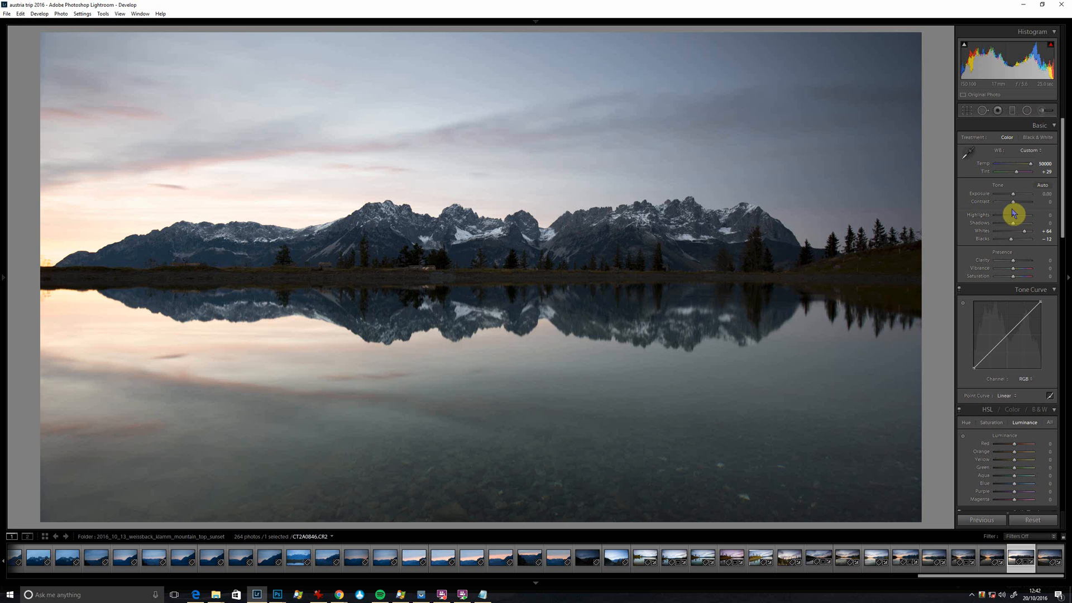
pyautogui.moveTo(1028, 224)
pyautogui.mouseDown()
pyautogui.moveTo(998, 225)
pyautogui.moveTo(1023, 226)
pyautogui.mouseUp()
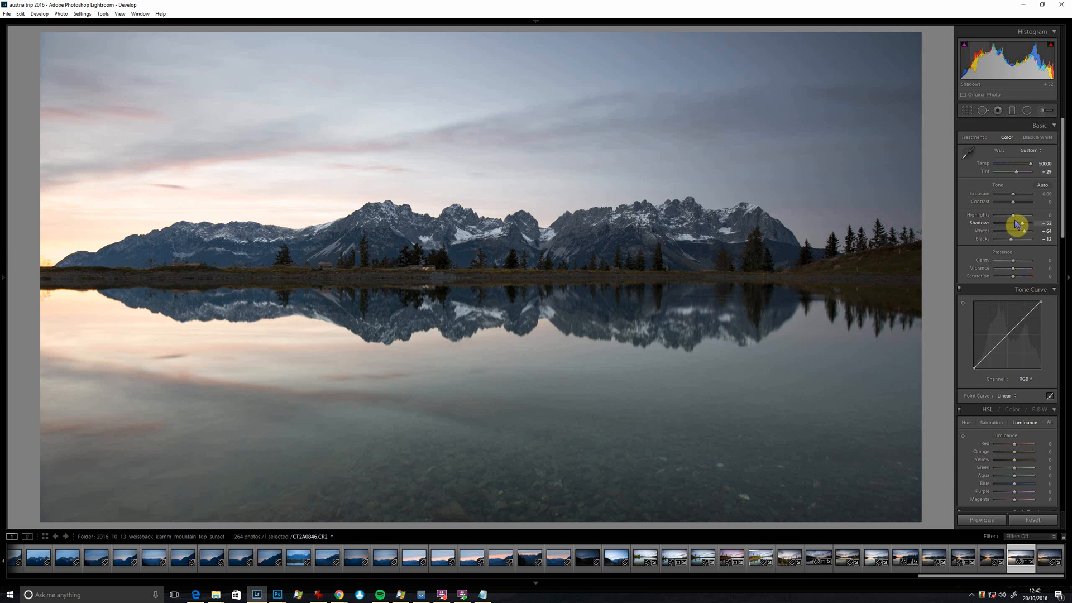
pyautogui.moveTo(1012, 219); pyautogui.dragTo(1003, 247)
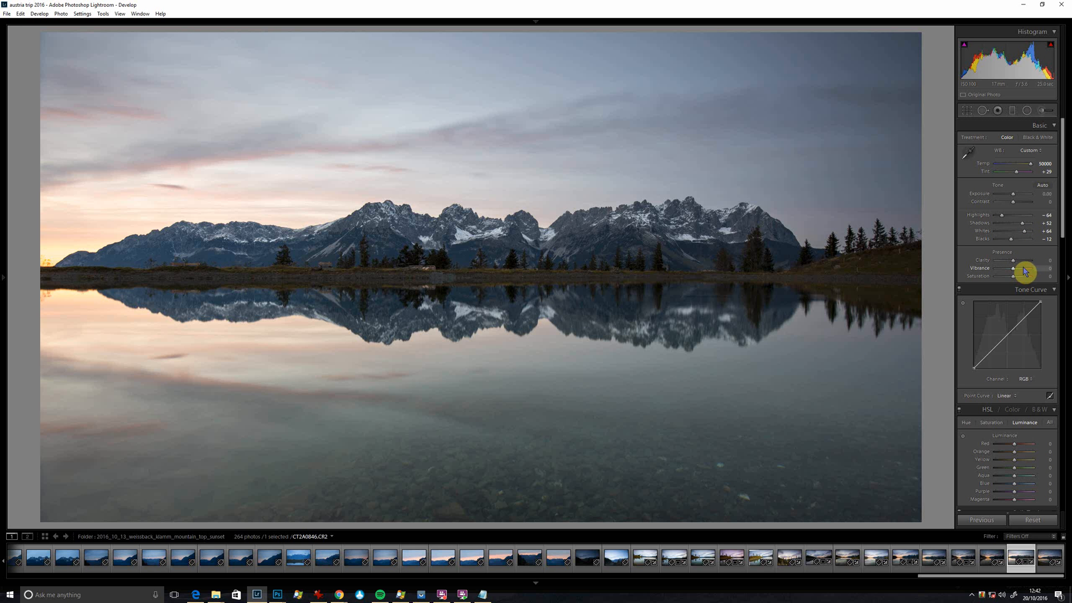
# Set Clarity to +38, checking the mountain detail up close, and set Vibrance to +29 and Saturation to +7.
pyautogui.moveTo(1014, 261)
pyautogui.mouseDown()
pyautogui.moveTo(1026, 264)
pyautogui.moveTo(1005, 275)
pyautogui.mouseUp()
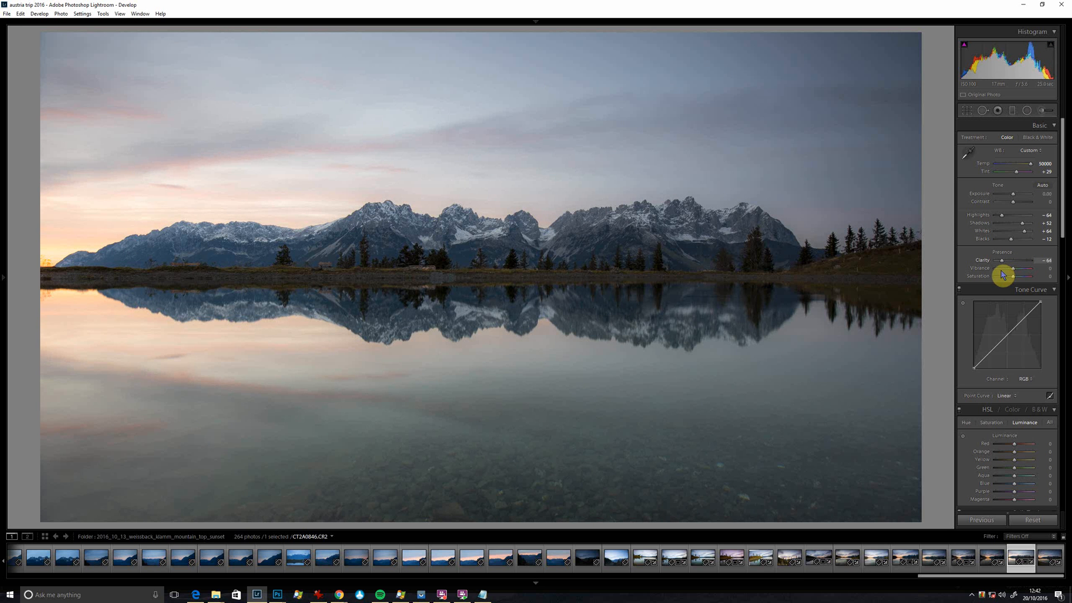
pyautogui.moveTo(1005, 275); pyautogui.dragTo(1021, 274)
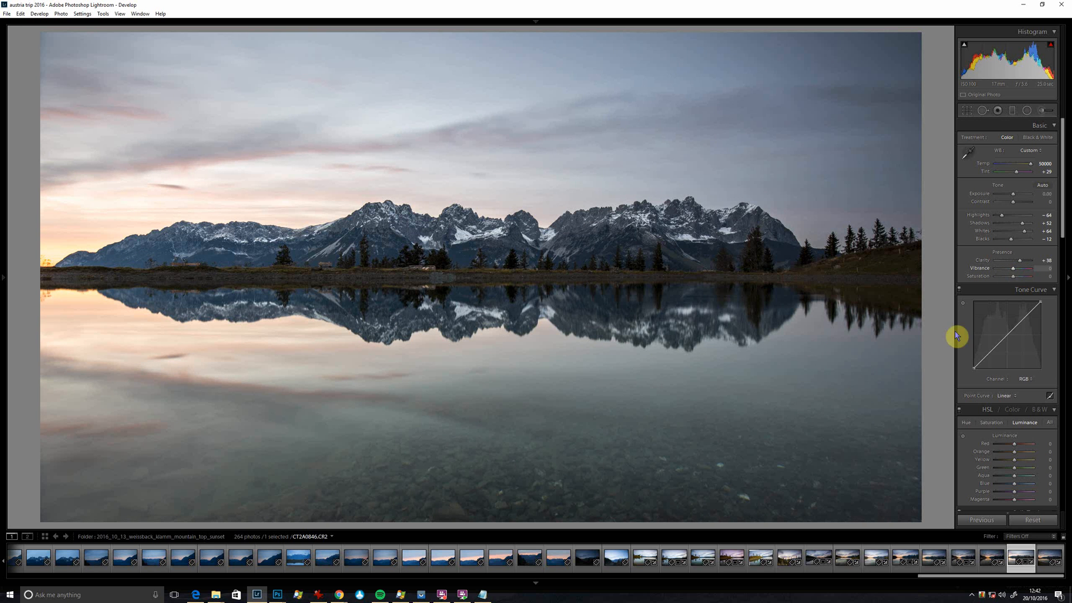
pyautogui.click(637, 206)
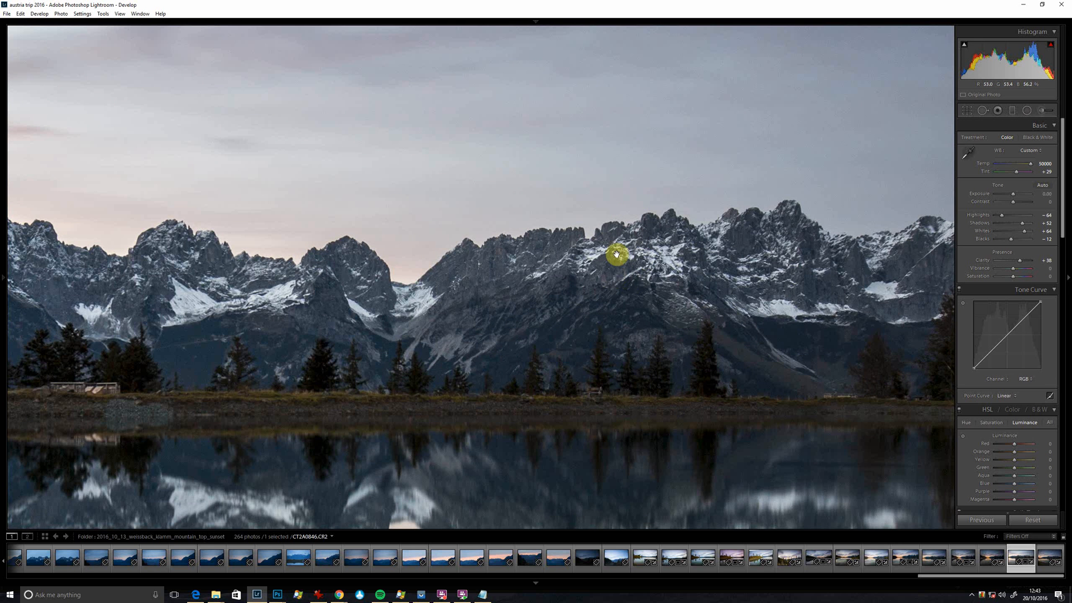
pyautogui.moveTo(567, 296); pyautogui.dragTo(787, 296)
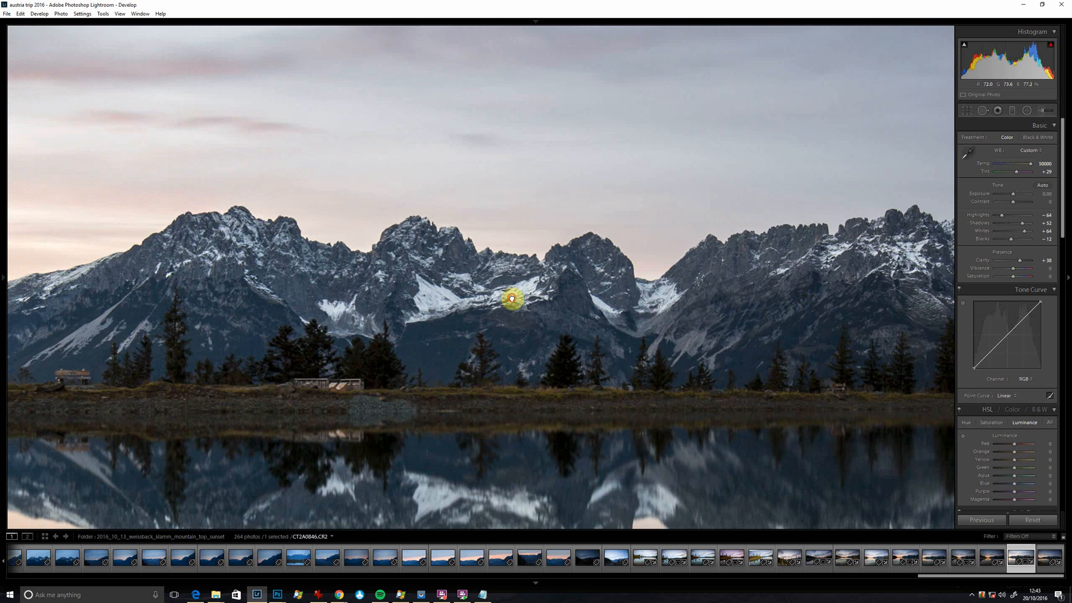
pyautogui.moveTo(509, 296); pyautogui.dragTo(602, 332)
pyautogui.click(583, 306)
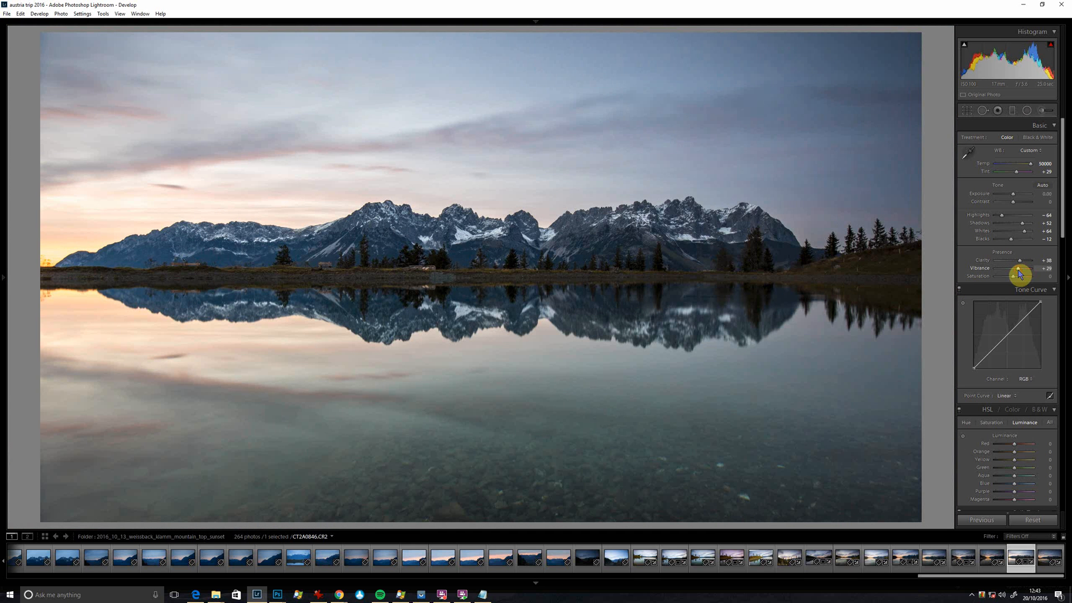
pyautogui.moveTo(1013, 276)
pyautogui.mouseDown()
pyautogui.moveTo(1023, 279)
pyautogui.moveTo(1014, 283)
pyautogui.moveTo(1016, 271)
pyautogui.mouseUp()
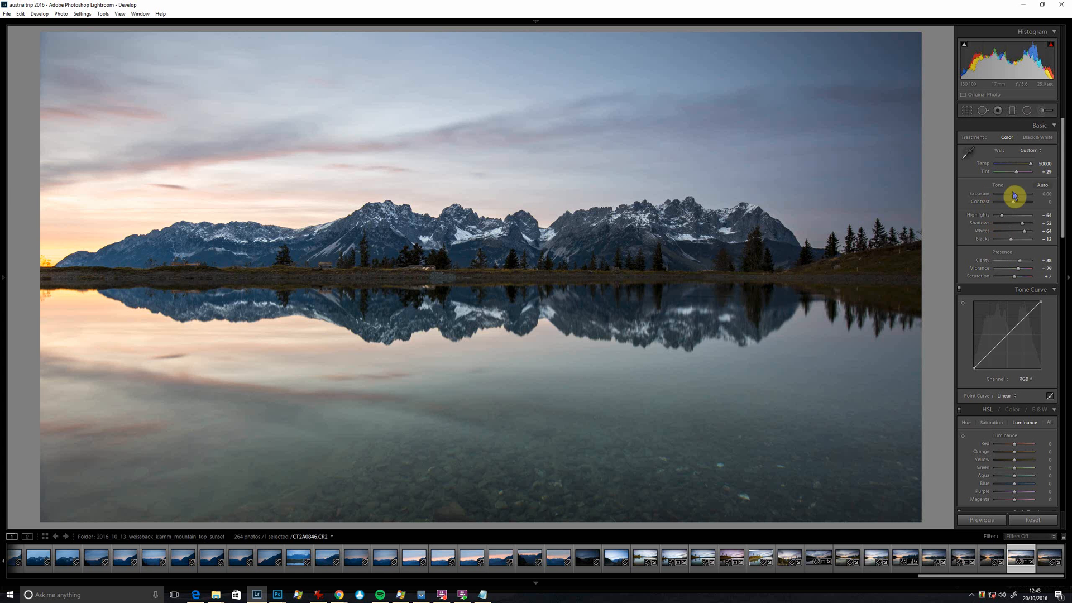
# Shape a gentle two-point S-curve in the RGB tone curve and compare the photo with and without it.
pyautogui.moveTo(1063, 182); pyautogui.dragTo(1021, 193)
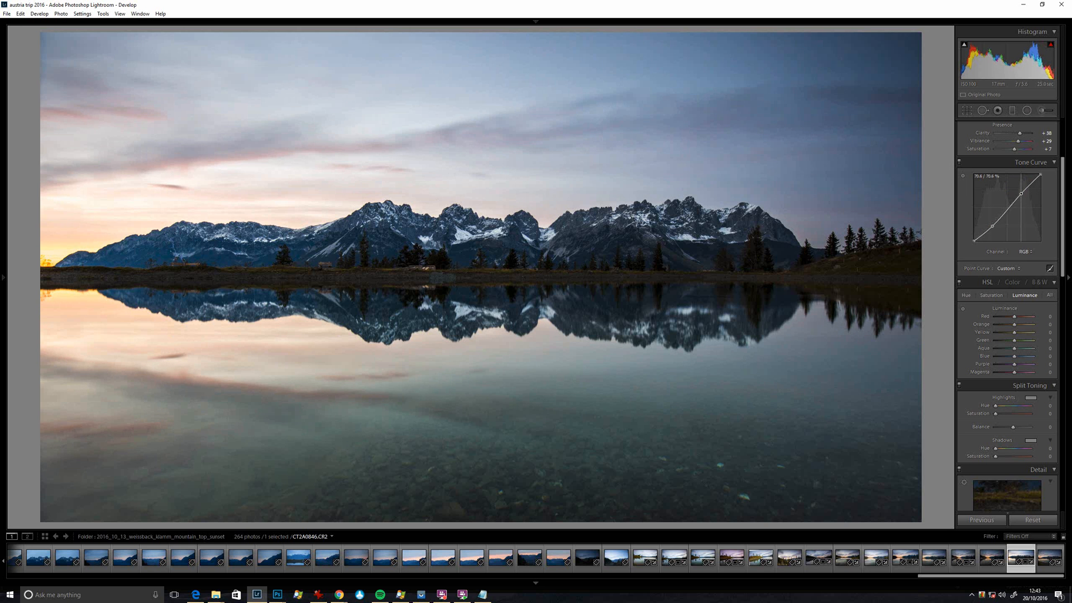
pyautogui.click(959, 164)
pyautogui.click(959, 165)
# Boost the warm colours' HSL saturation by sampling the sunset areas directly, reaching Red +32, Orange +43 and Yellow +14.
pyautogui.scroll(-2, 1063, 266)
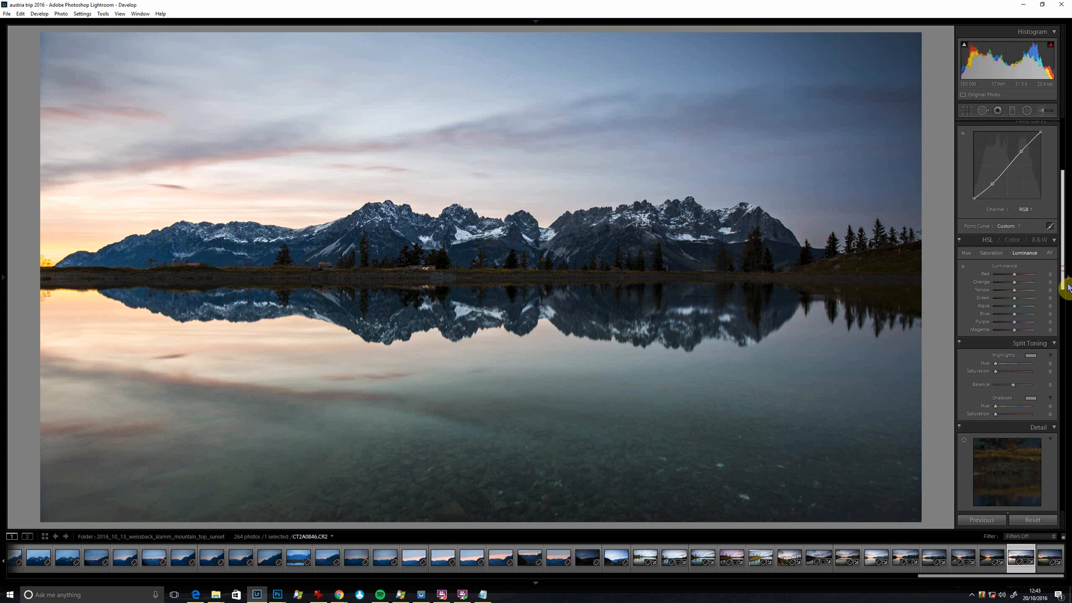
pyautogui.click(991, 245)
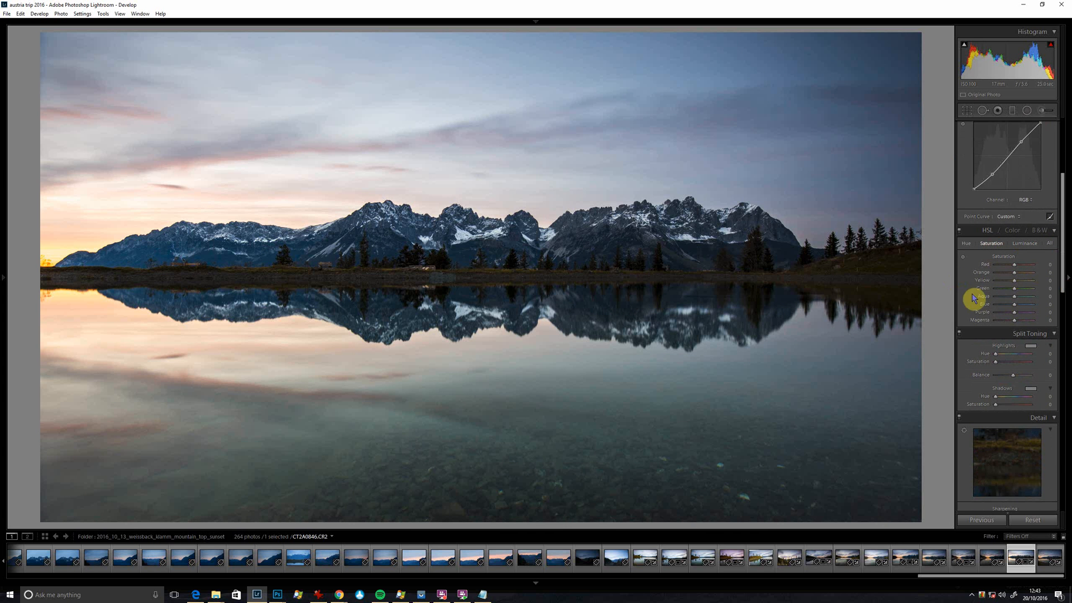
pyautogui.click(963, 258)
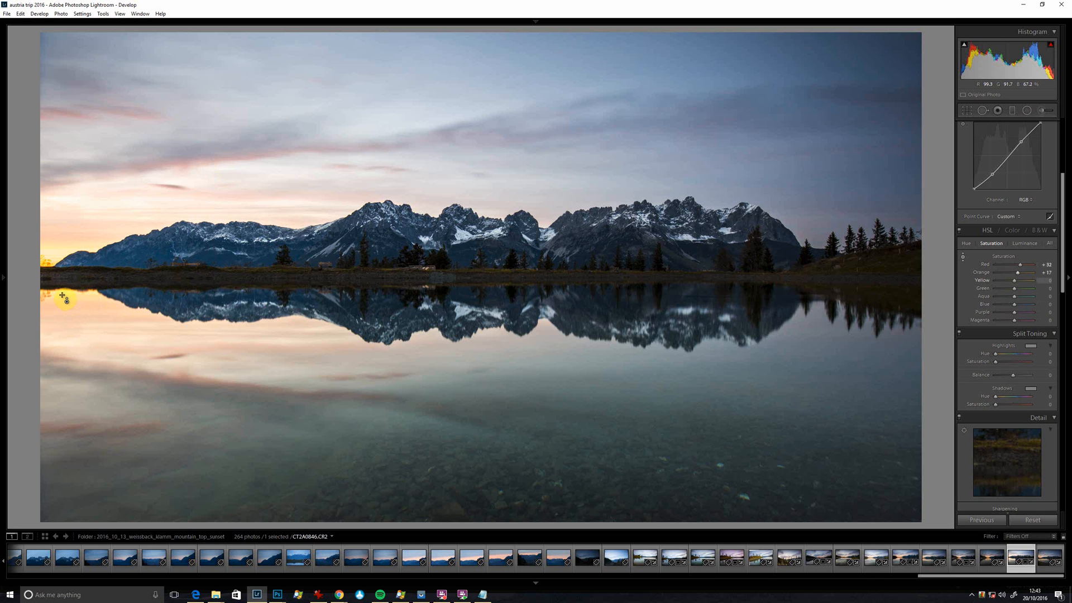
pyautogui.moveTo(58, 291)
pyautogui.mouseDown()
pyautogui.moveTo(58, 335)
pyautogui.moveTo(58, 279)
pyautogui.mouseUp()
# Adjust the blue saturation by sampling the sky directly, and raise the Blue luminance slightly the same way.
pyautogui.moveTo(685, 82); pyautogui.dragTo(686, 139)
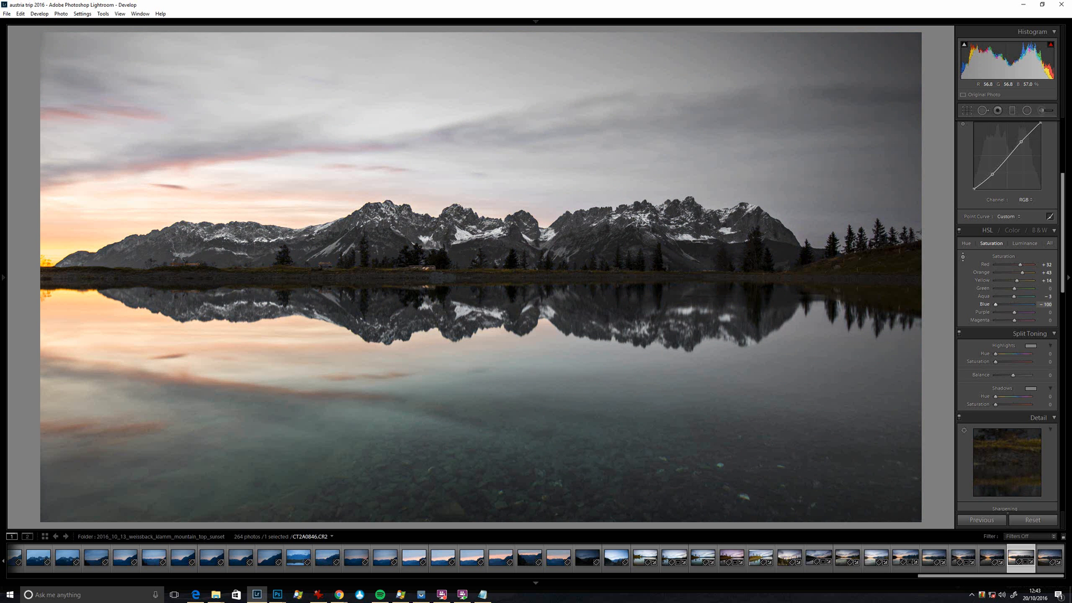
pyautogui.moveTo(685, 106); pyautogui.dragTo(686, 74)
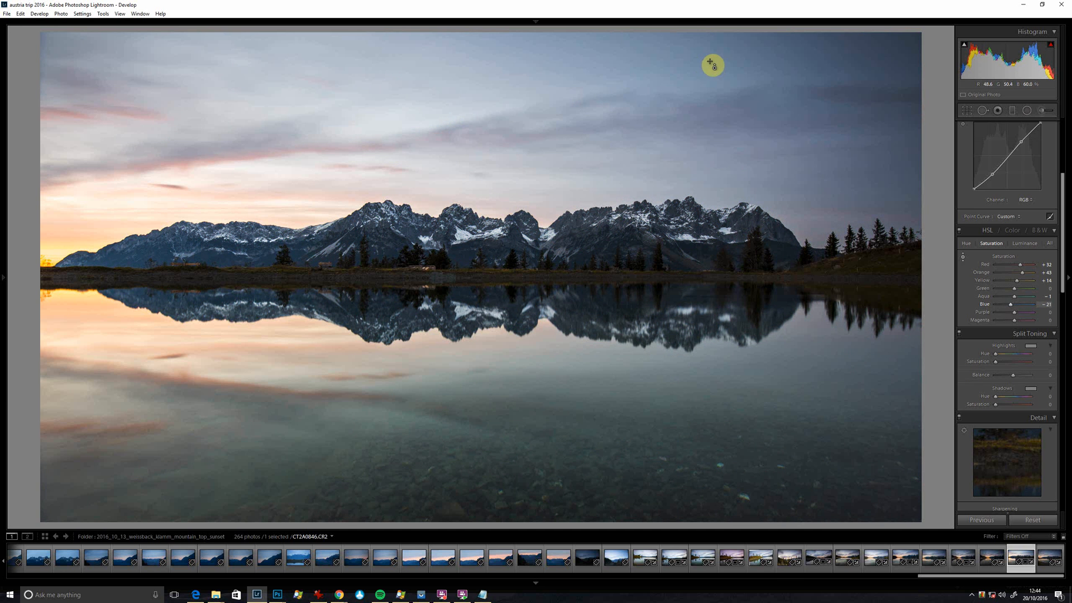
pyautogui.moveTo(651, 53); pyautogui.dragTo(652, 66)
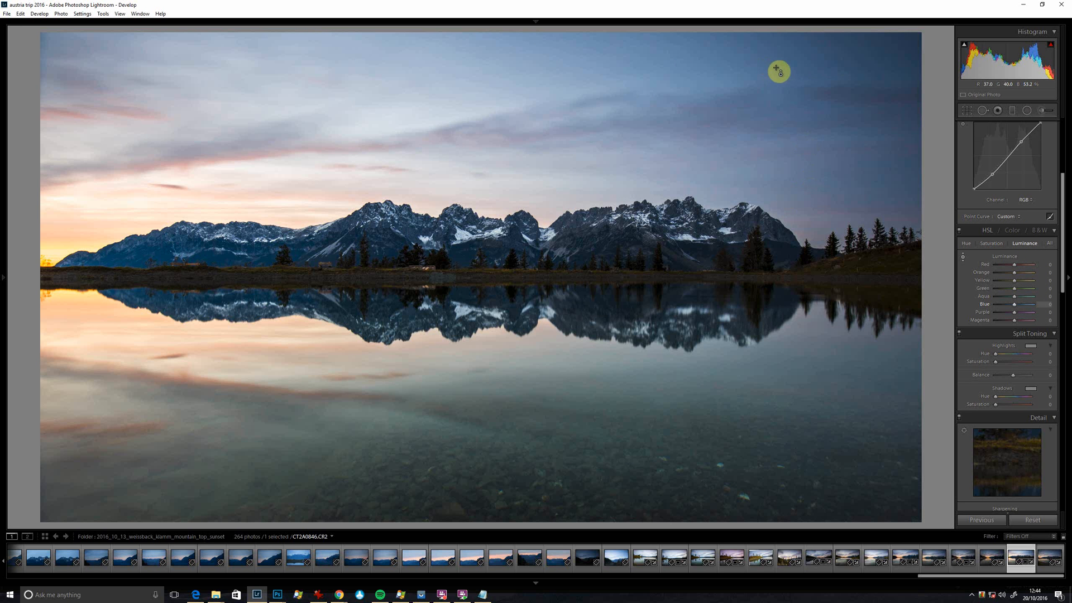
pyautogui.moveTo(779, 71); pyautogui.dragTo(779, 124)
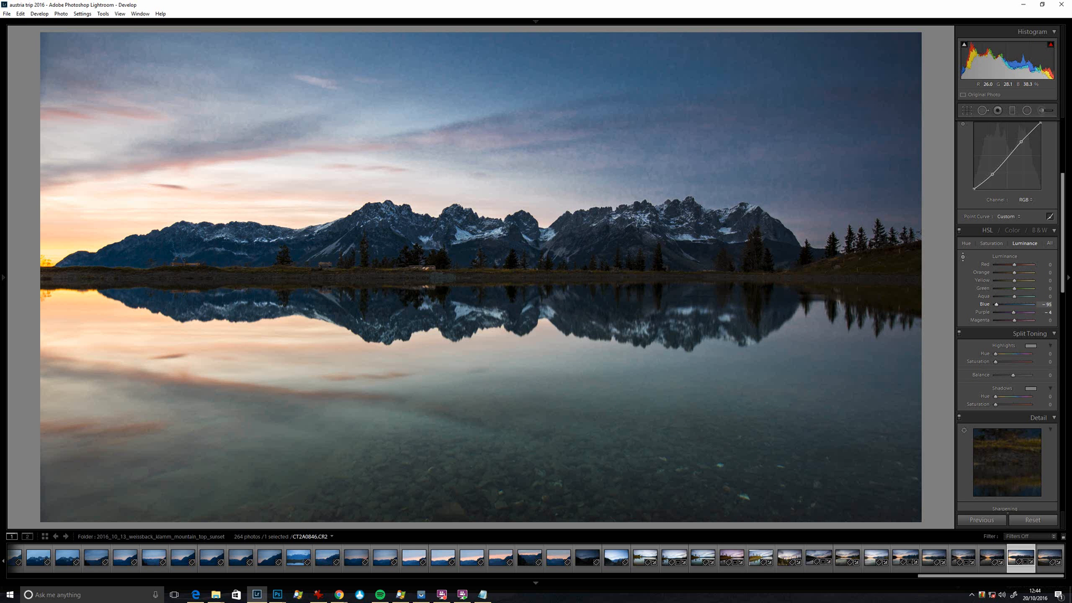
pyautogui.moveTo(778, 110); pyautogui.dragTo(779, 68)
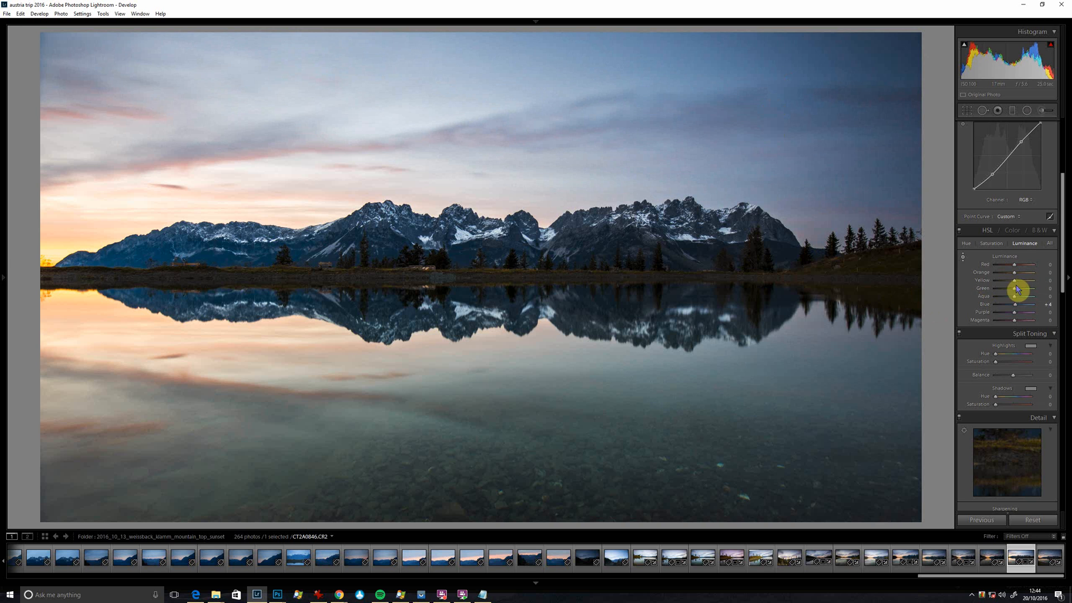
# Try split toning with the highlights at hue 321, saturation 34 and the shadows at hue 213, saturation 42.
pyautogui.scroll(-3, 1063, 259)
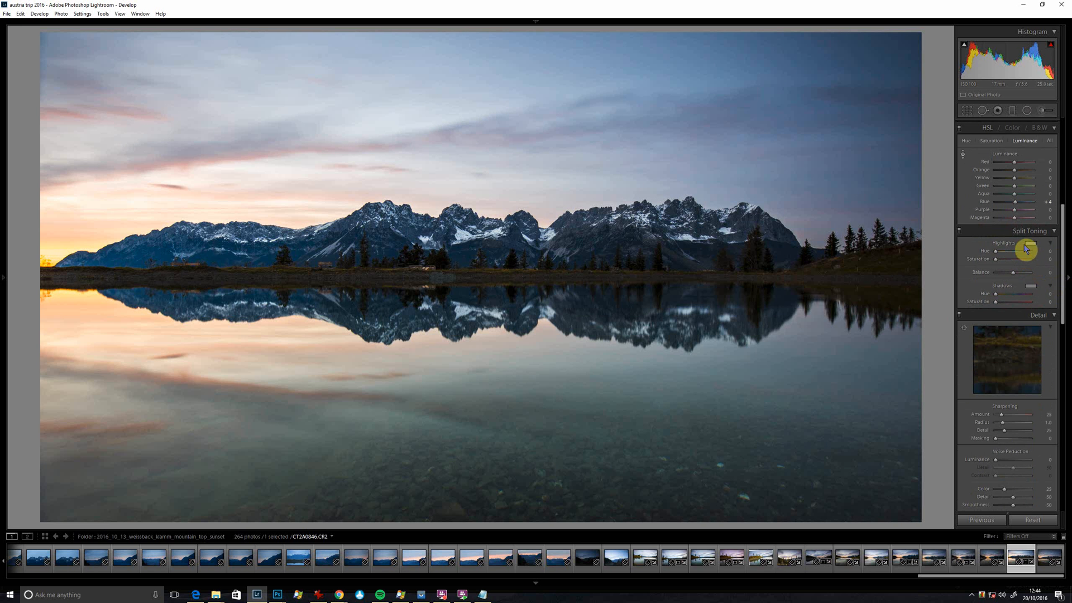
pyautogui.click(1031, 246)
pyautogui.click(880, 268)
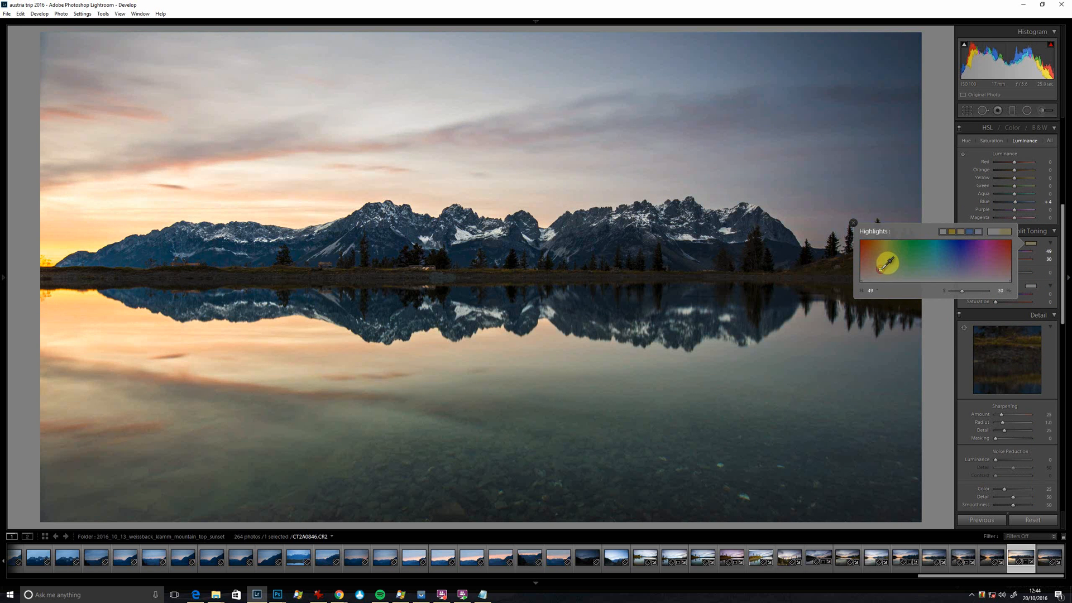
pyautogui.moveTo(880, 269); pyautogui.dragTo(994, 267)
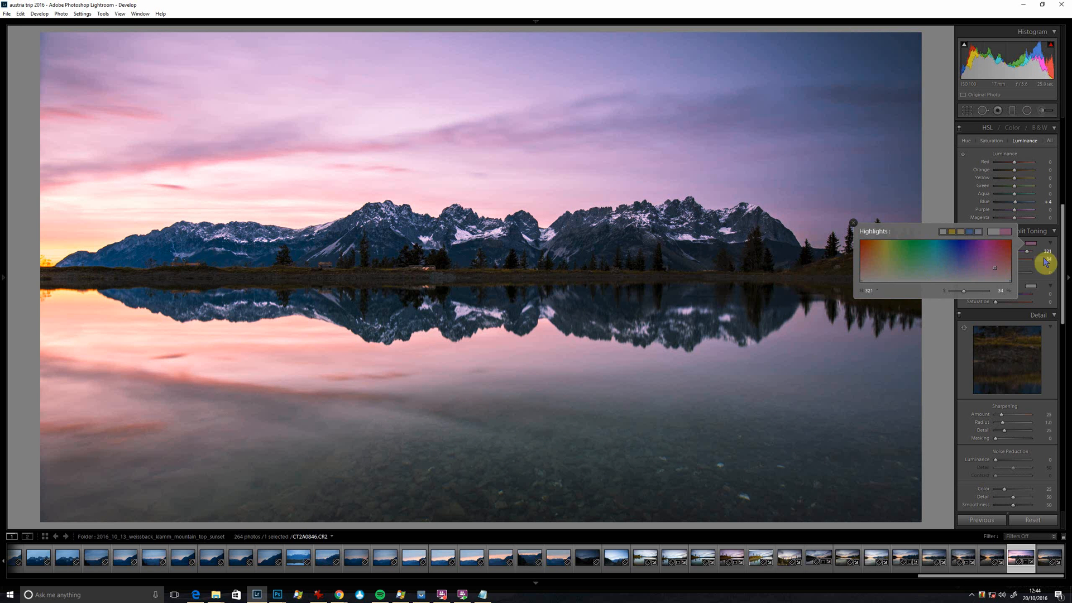
pyautogui.click(1031, 287)
pyautogui.click(1031, 287)
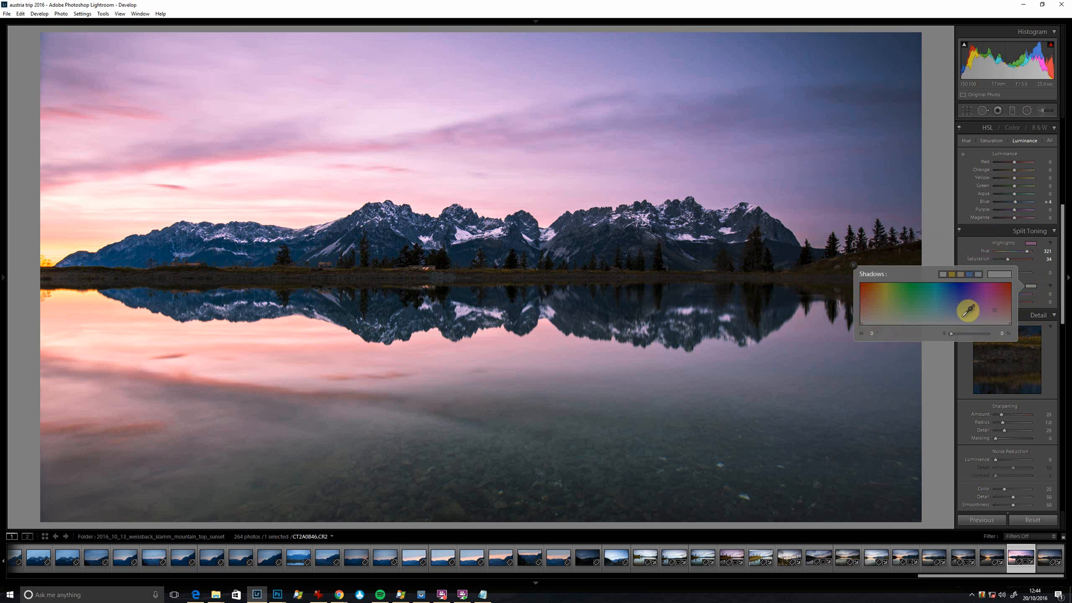
pyautogui.click(950, 305)
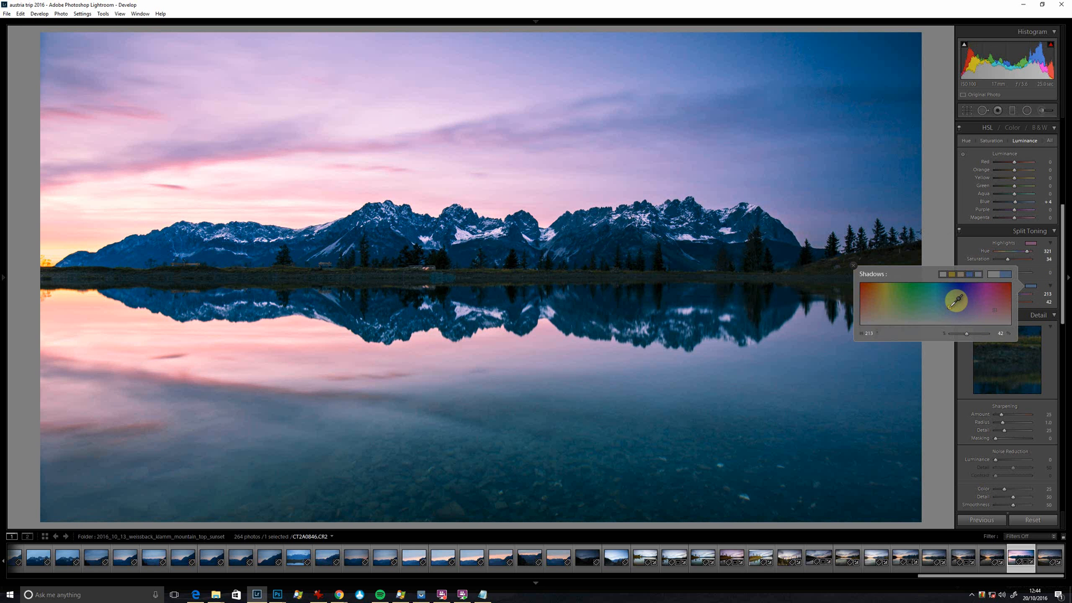
# Compare the photo with and without split toning, and set the highlight and shadow toning saturation to 0.
pyautogui.click(959, 231)
pyautogui.click(959, 232)
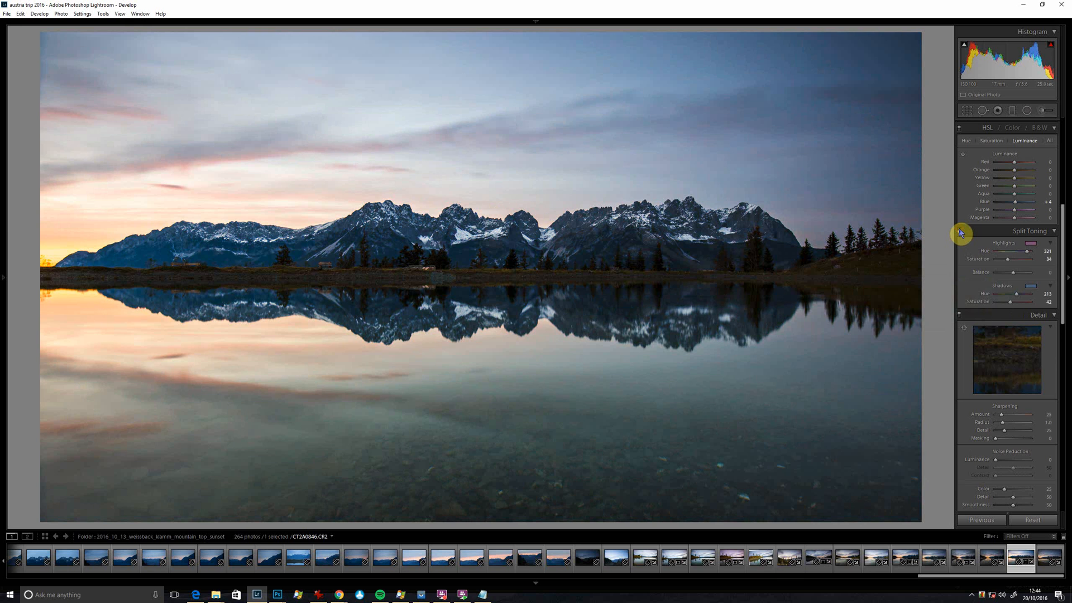
pyautogui.click(960, 232)
pyautogui.click(959, 231)
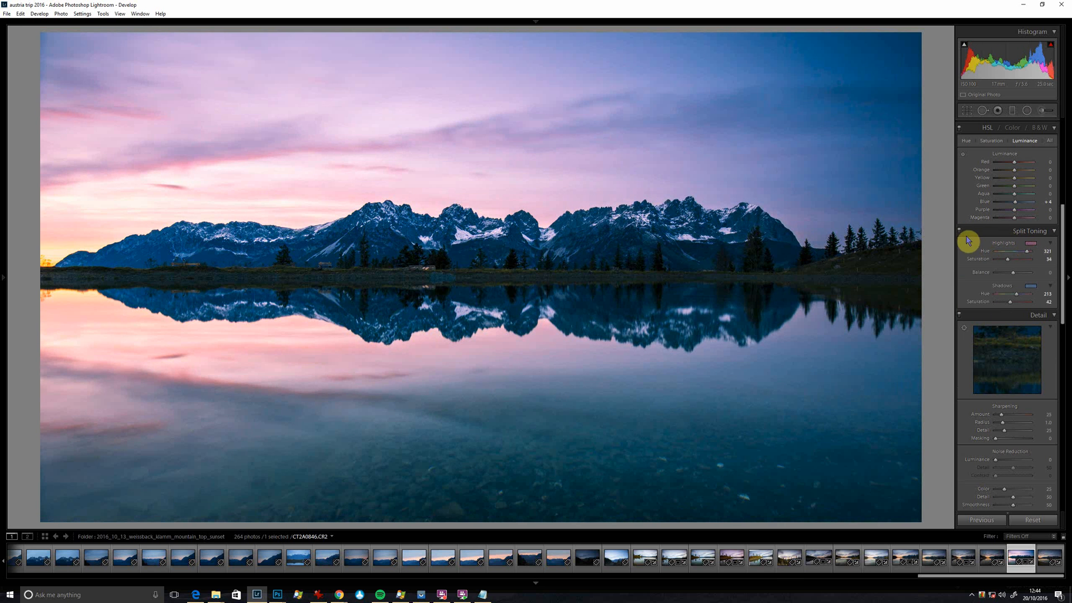
pyautogui.moveTo(1008, 259); pyautogui.dragTo(976, 264)
pyautogui.moveTo(1011, 306); pyautogui.dragTo(969, 313)
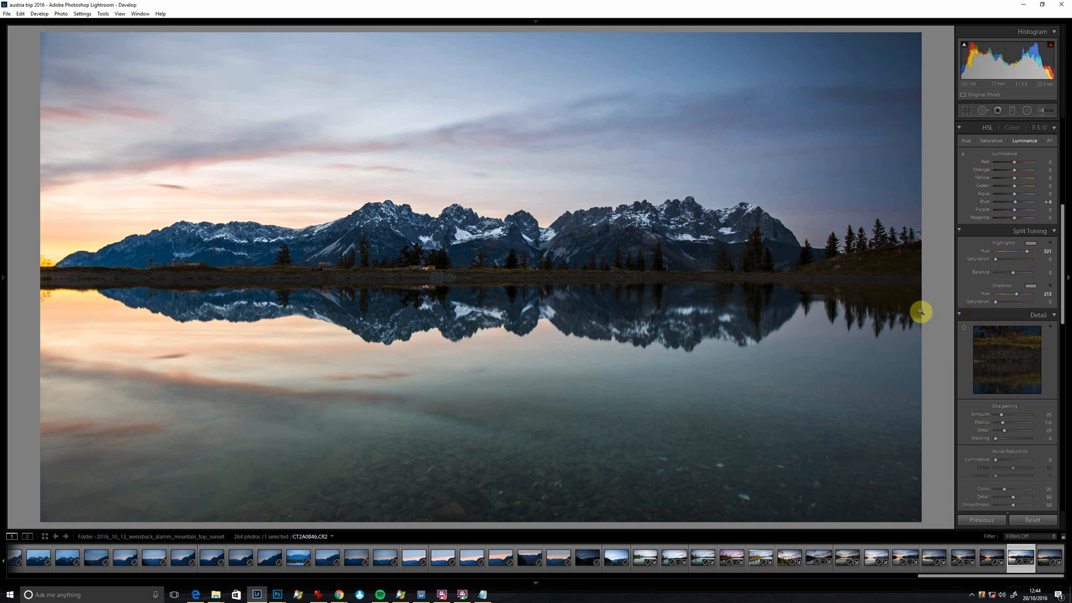
# Set sharpening to Amount 86, Detail 8 and Masking 57, checking the mountains and shoreline up close.
pyautogui.scroll(-3, 976, 362)
pyautogui.click(496, 240)
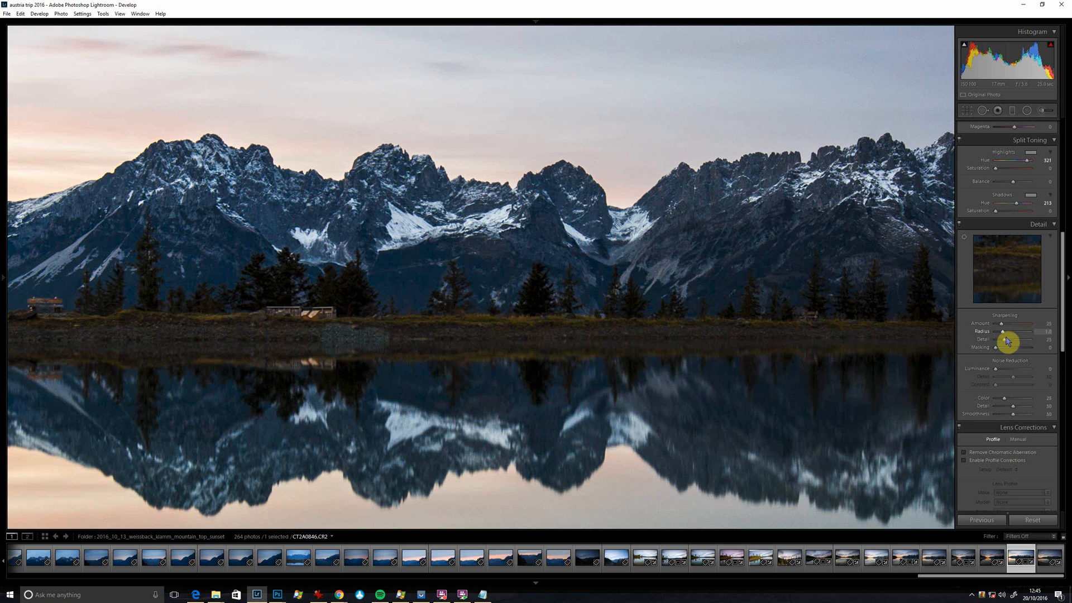
pyautogui.moveTo(1003, 342)
pyautogui.mouseDown()
pyautogui.moveTo(999, 351)
pyautogui.moveTo(1015, 350)
pyautogui.mouseUp()
pyautogui.moveTo(1002, 339); pyautogui.dragTo(968, 346)
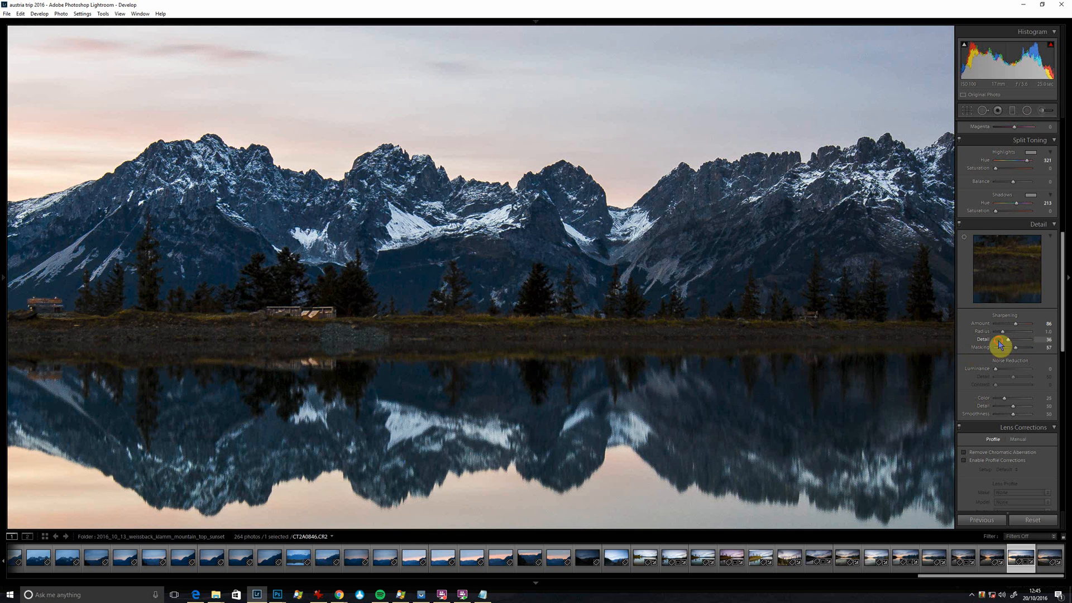
pyautogui.click(998, 339)
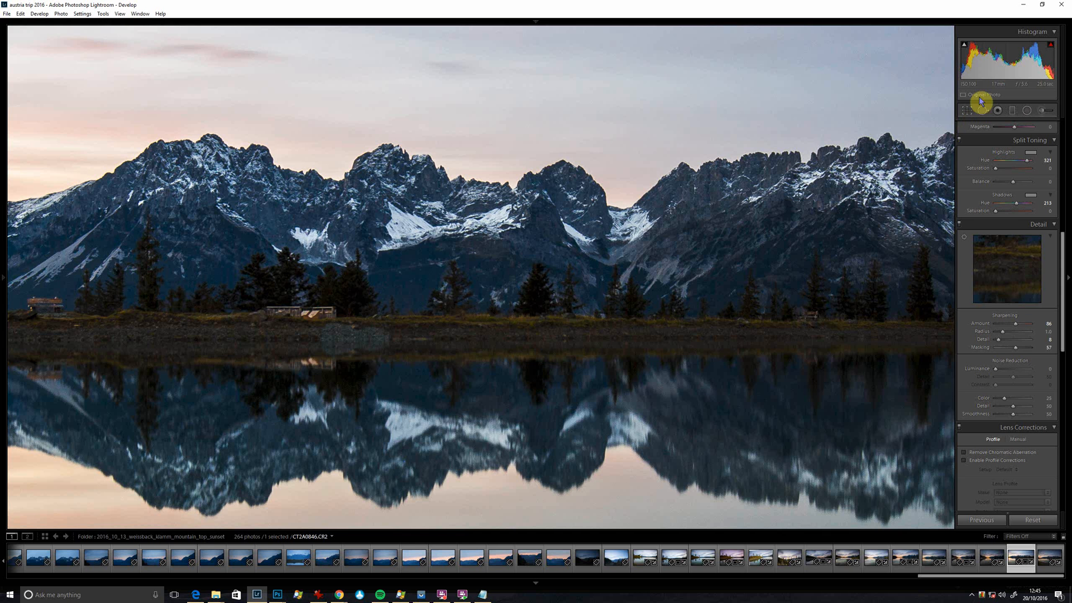
pyautogui.click(789, 332)
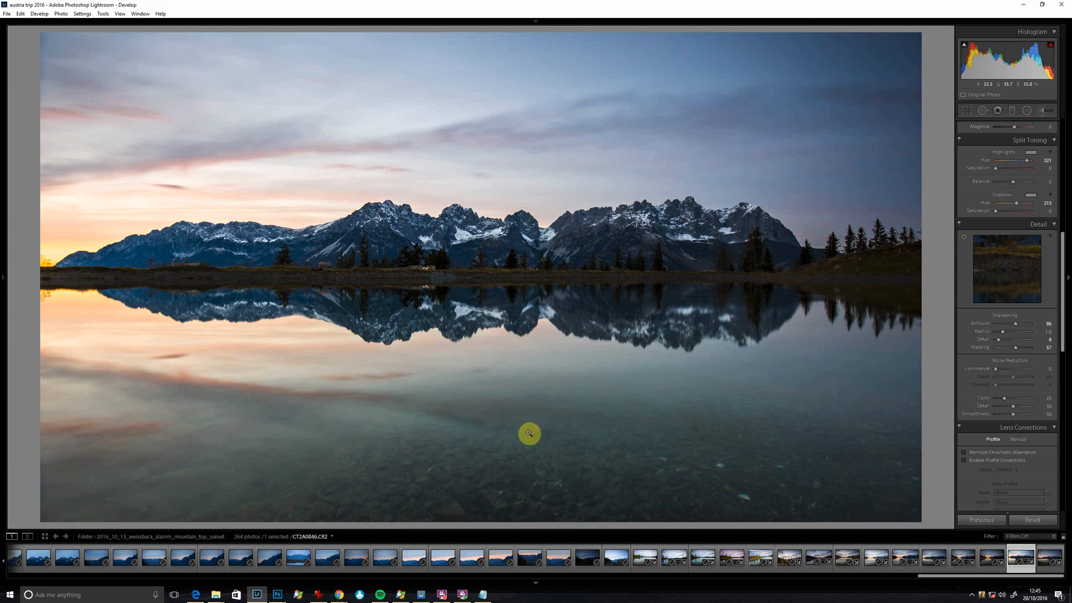
pyautogui.click(394, 296)
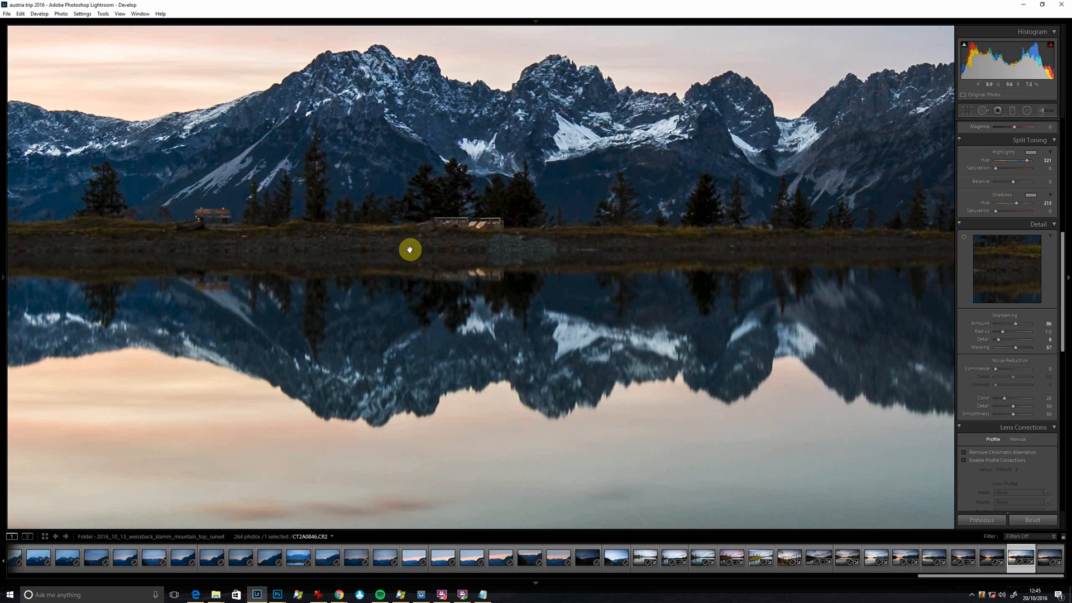
pyautogui.click(374, 159)
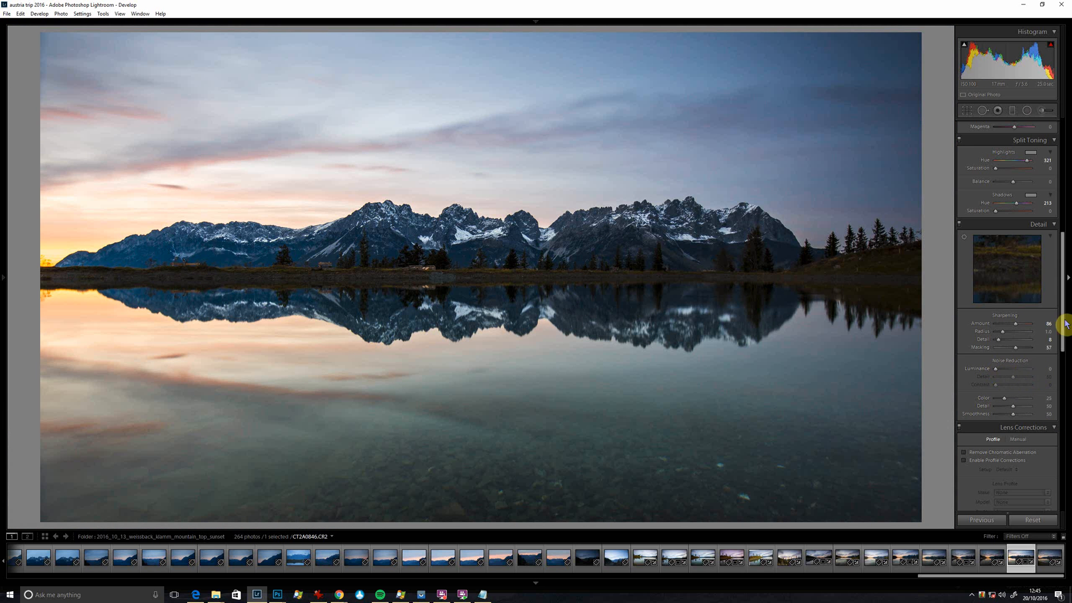
# Remove chromatic aberration and enable the lens profile corrections, comparing the photo with and without the profile.
pyautogui.scroll(-3, 1062, 321)
pyautogui.click(963, 317)
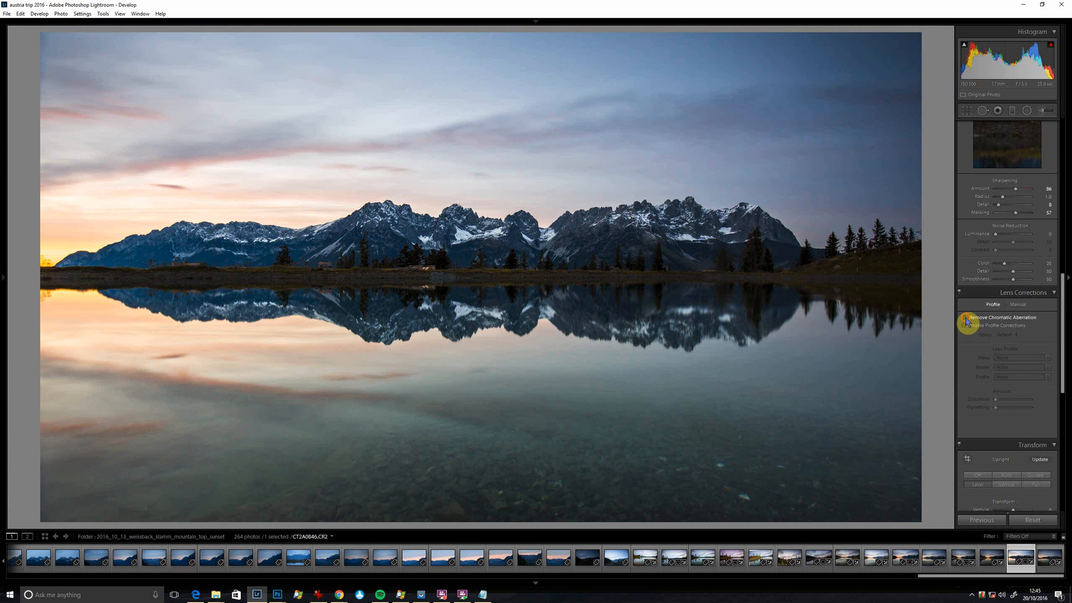
pyautogui.click(964, 325)
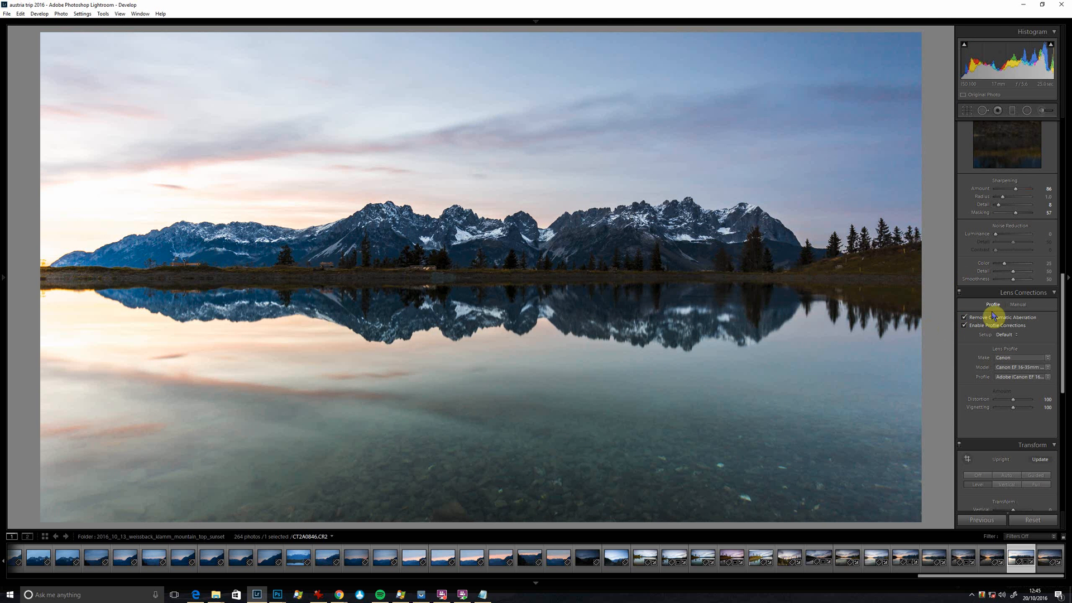
pyautogui.click(964, 326)
pyautogui.click(964, 326)
# Add a post-crop vignette with Amount -31, Midpoint 12 and Feather 100.
pyautogui.moveTo(1062, 359); pyautogui.dragTo(1062, 462)
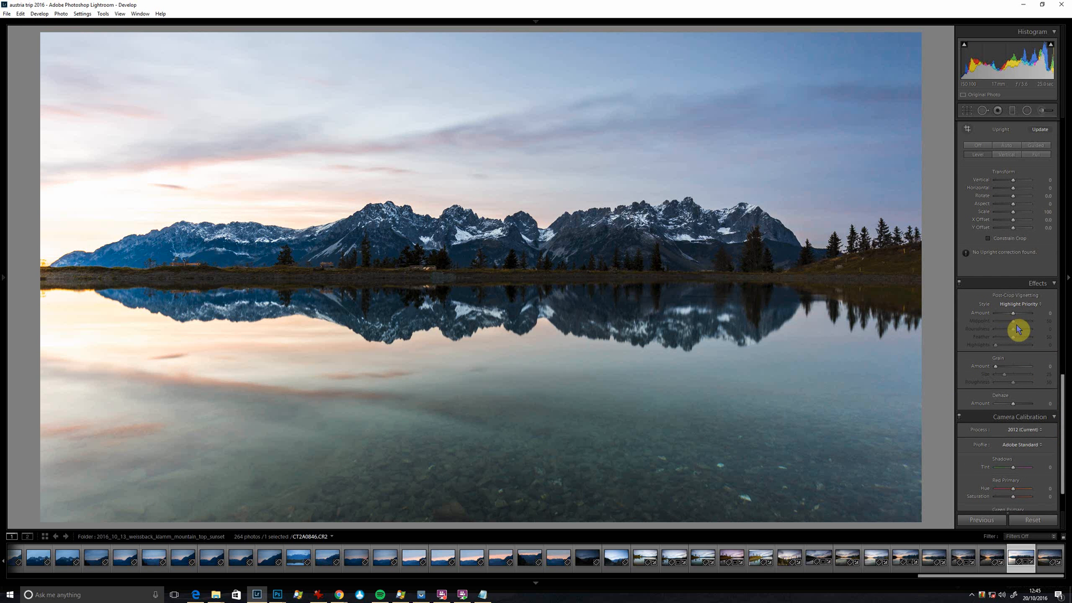
pyautogui.moveTo(1008, 316); pyautogui.dragTo(999, 322)
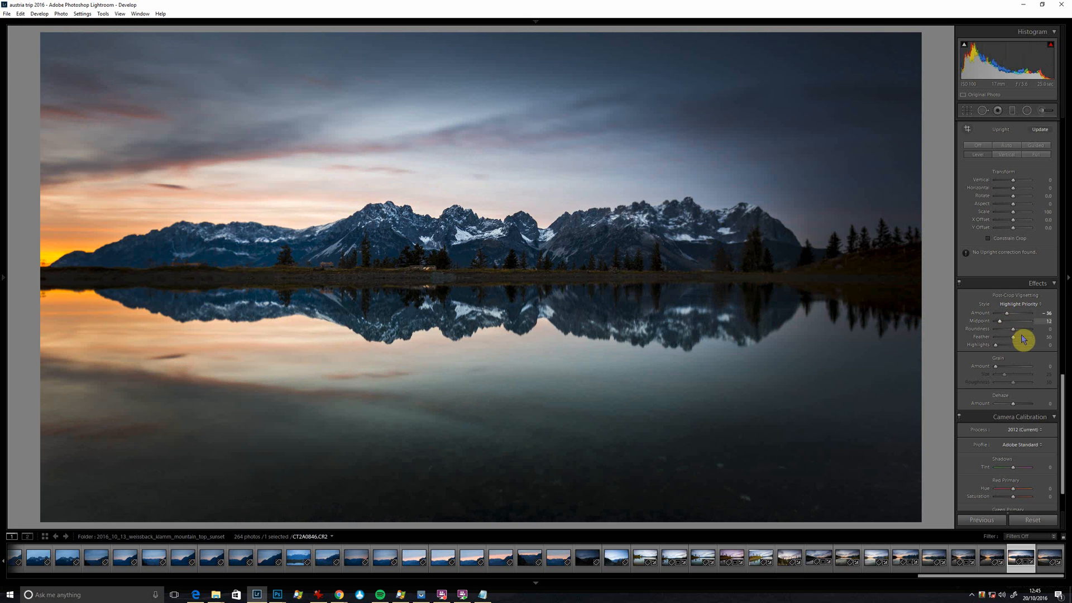
pyautogui.click(1032, 337)
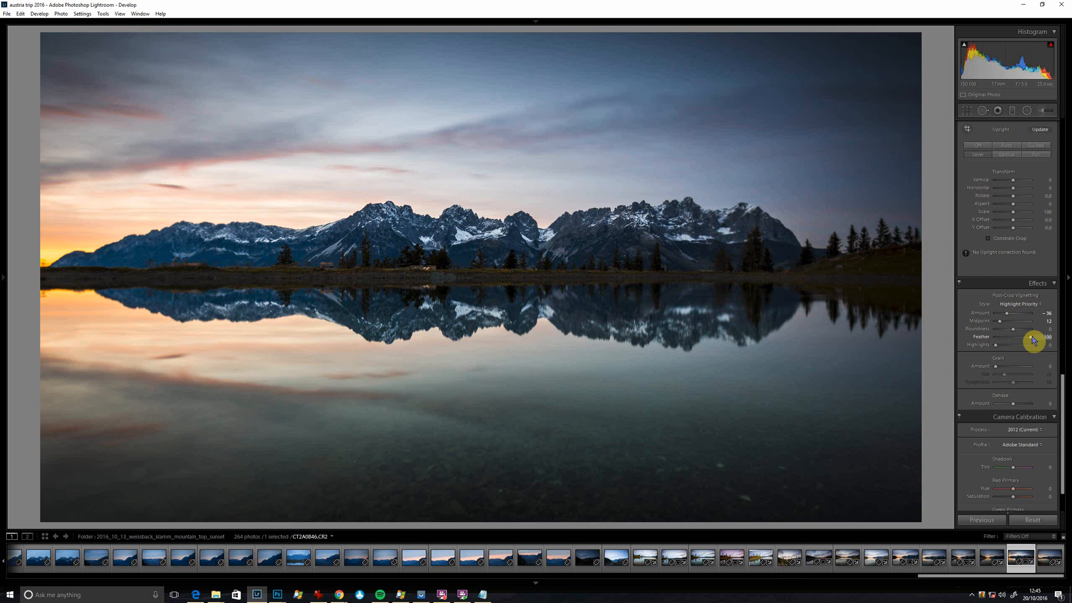
pyautogui.moveTo(1008, 316); pyautogui.dragTo(1009, 321)
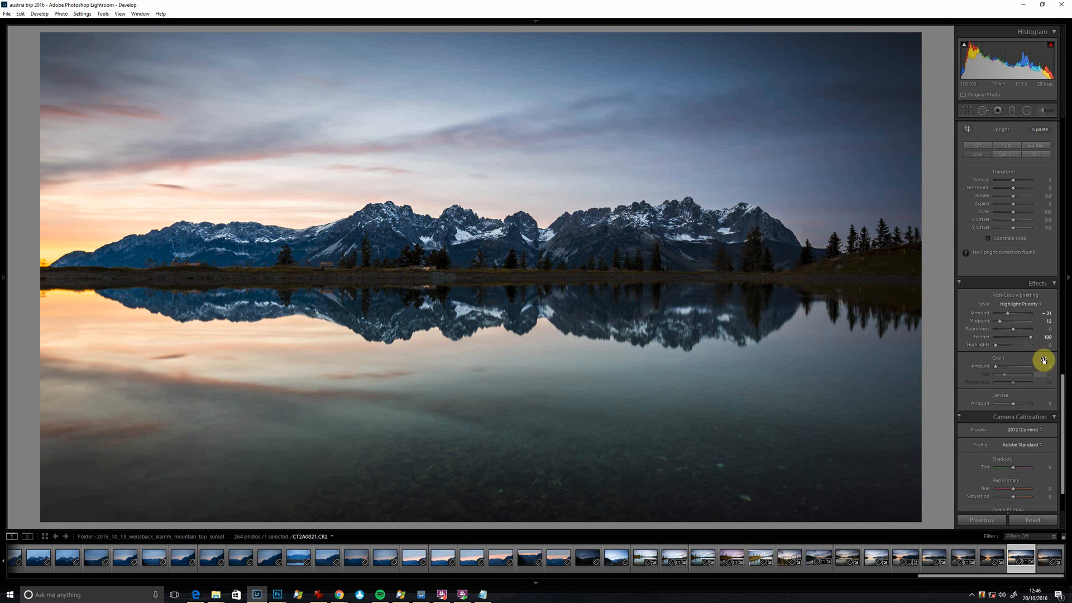
# Apply the 16-35 Poariser Outside Sunset camera profile and resample the white balance from the central mountains' snow.
pyautogui.moveTo(1063, 383); pyautogui.dragTo(1063, 402)
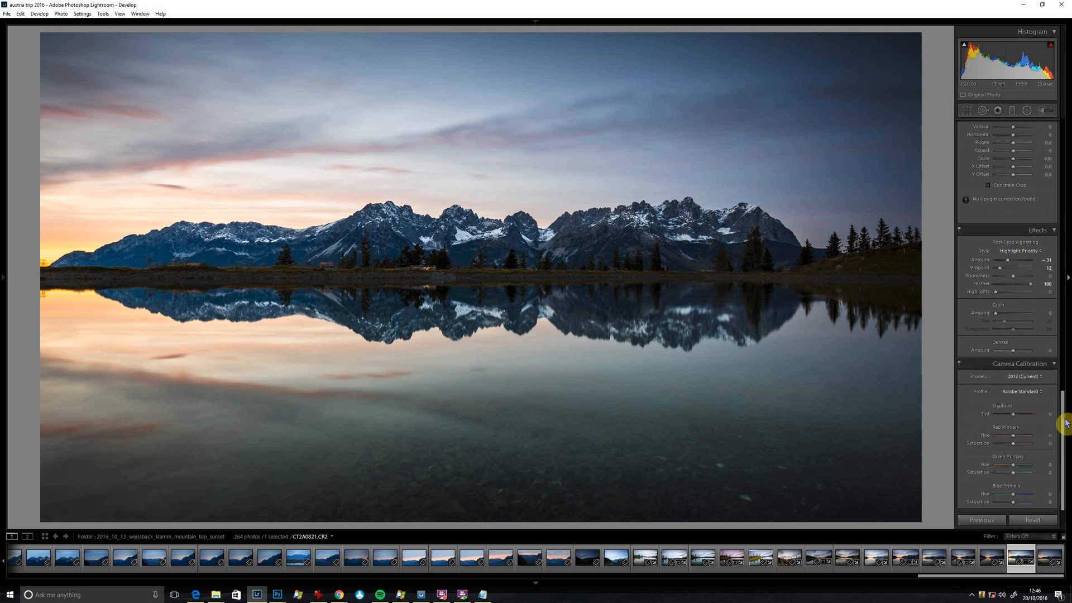
pyautogui.click(1034, 393)
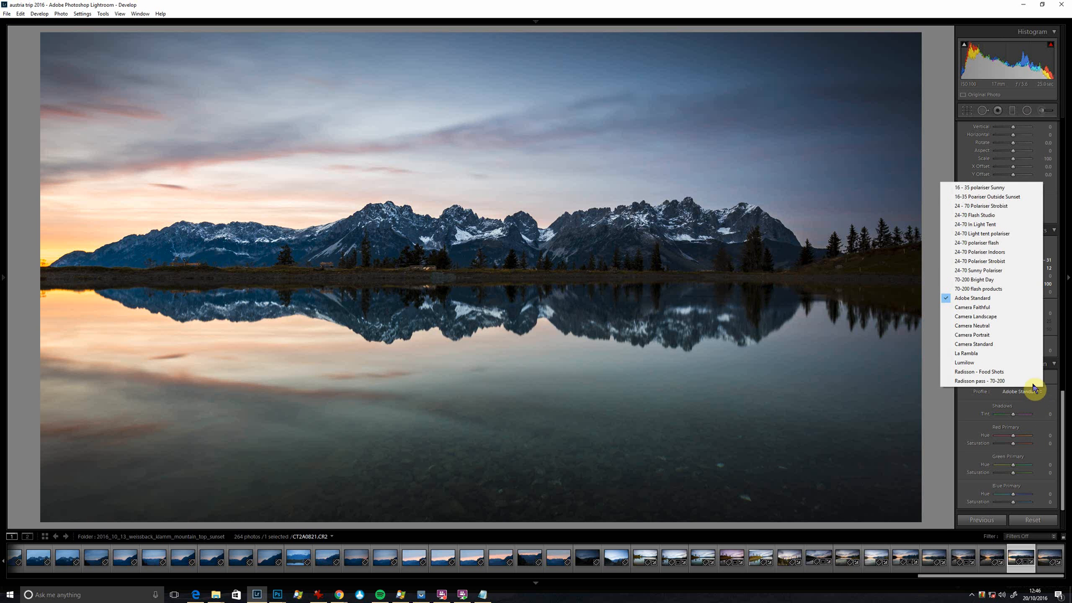
pyautogui.click(1010, 199)
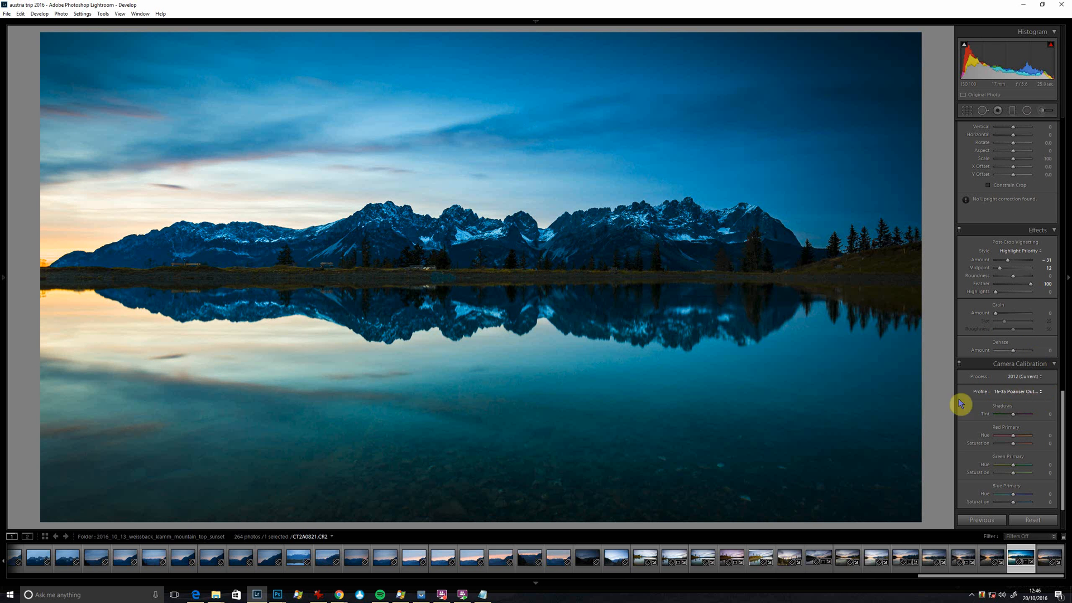
pyautogui.press('w')
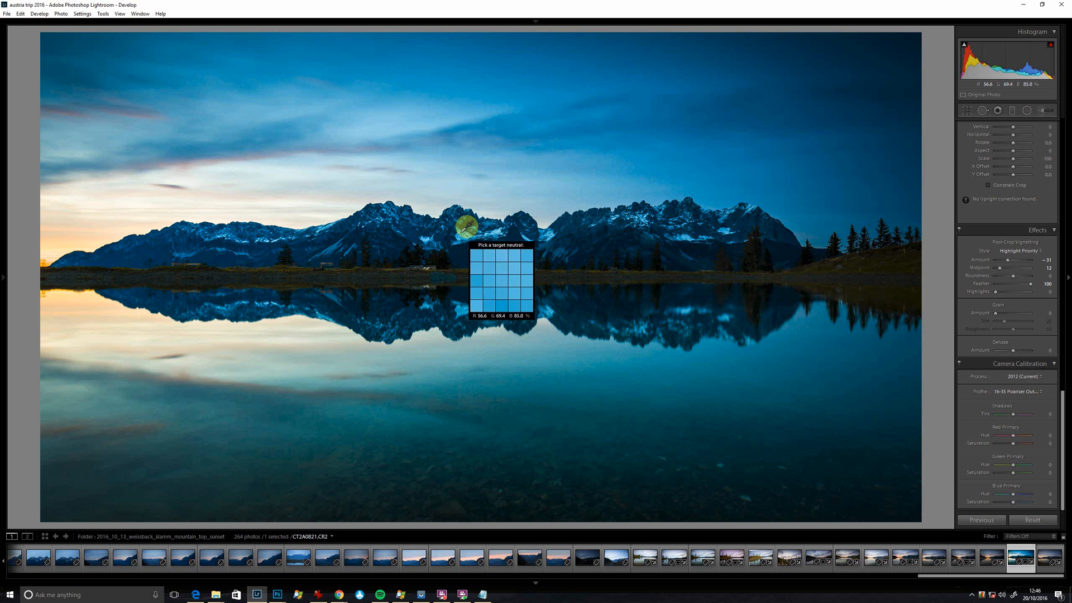
pyautogui.press('w')
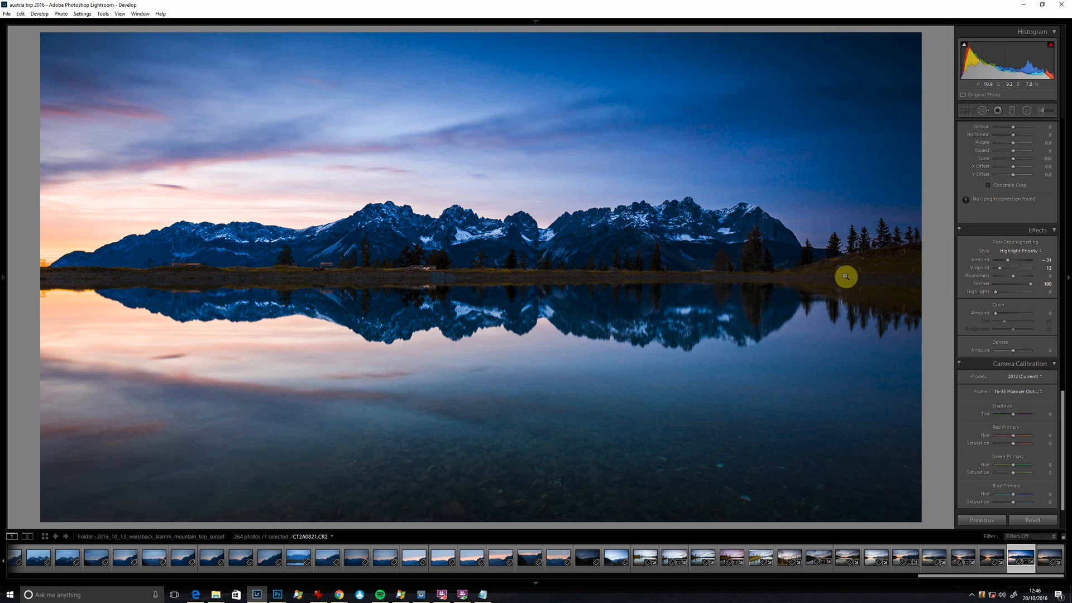
# Change the camera calibration profile to Camera Landscape.
pyautogui.click(1032, 392)
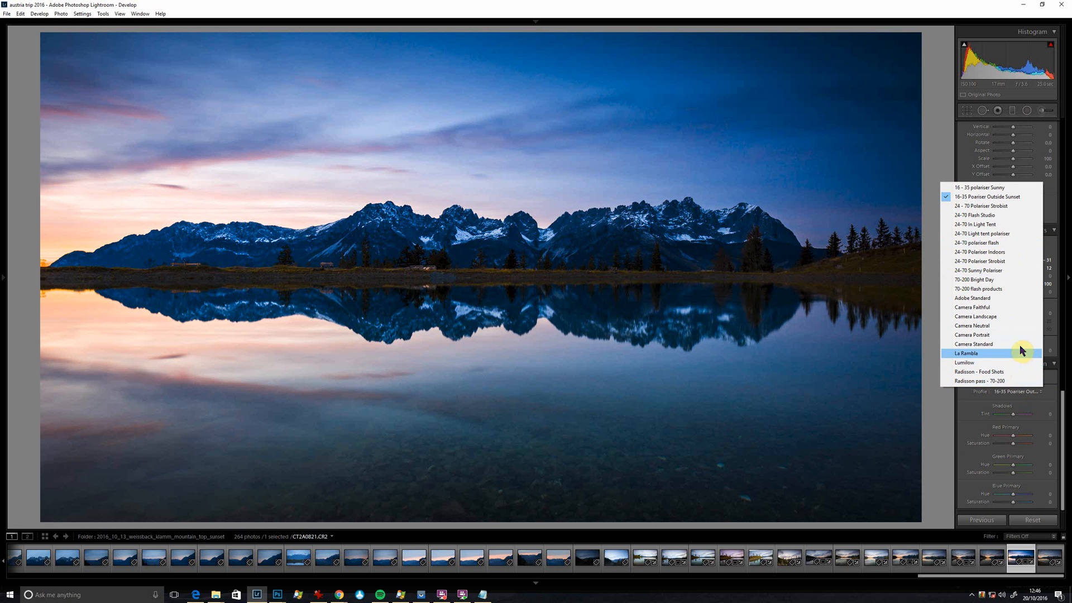
pyautogui.click(1022, 316)
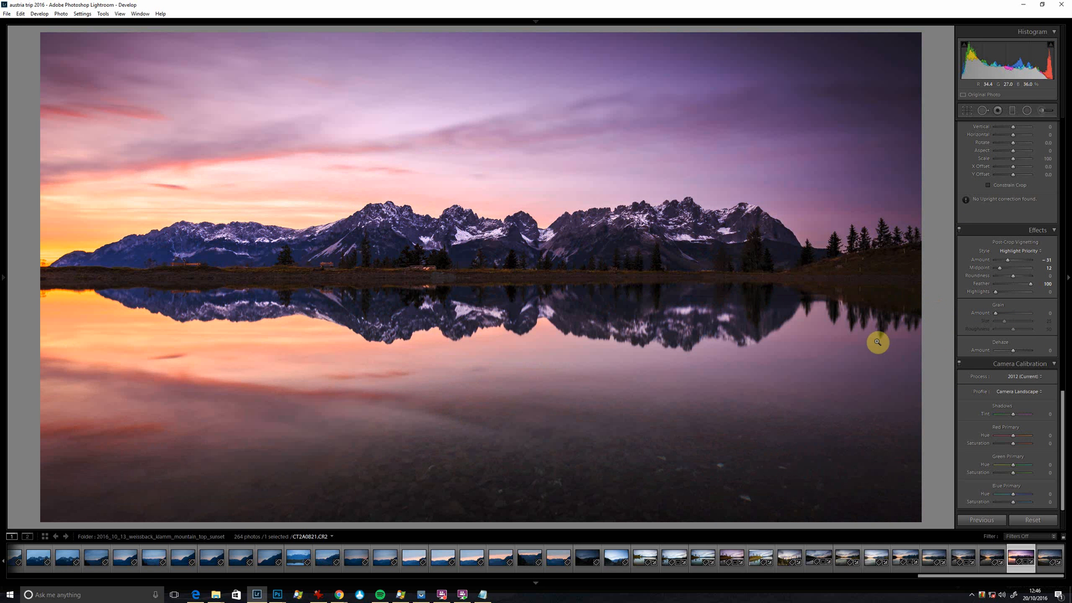
# Try the Camera Neutral and Adobe Standard calibration profiles on the photo and return to Camera Landscape.
pyautogui.click(1007, 396)
pyautogui.click(983, 328)
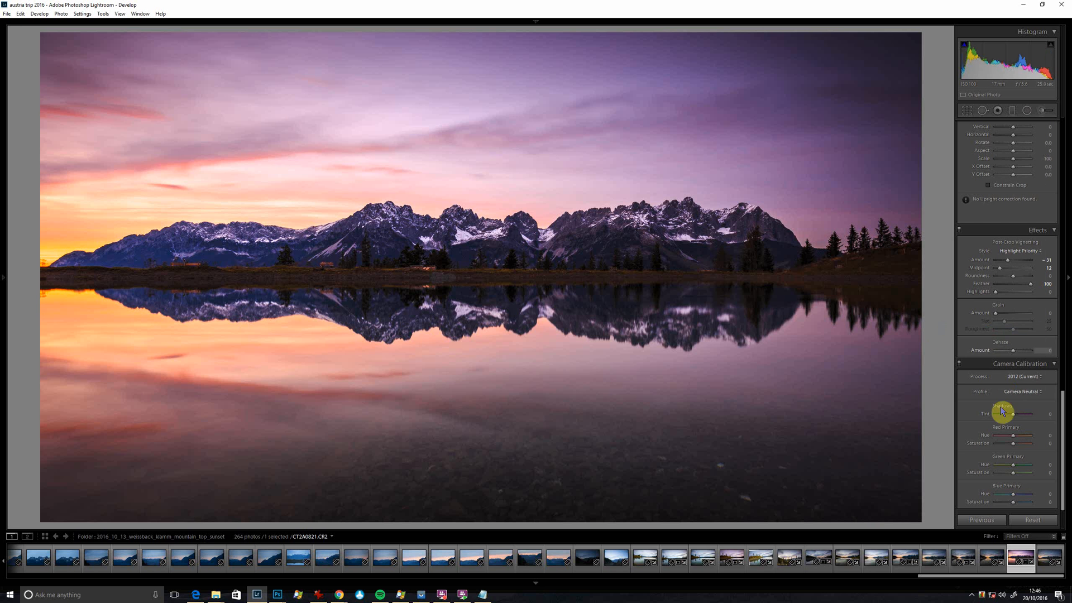
pyautogui.click(1019, 391)
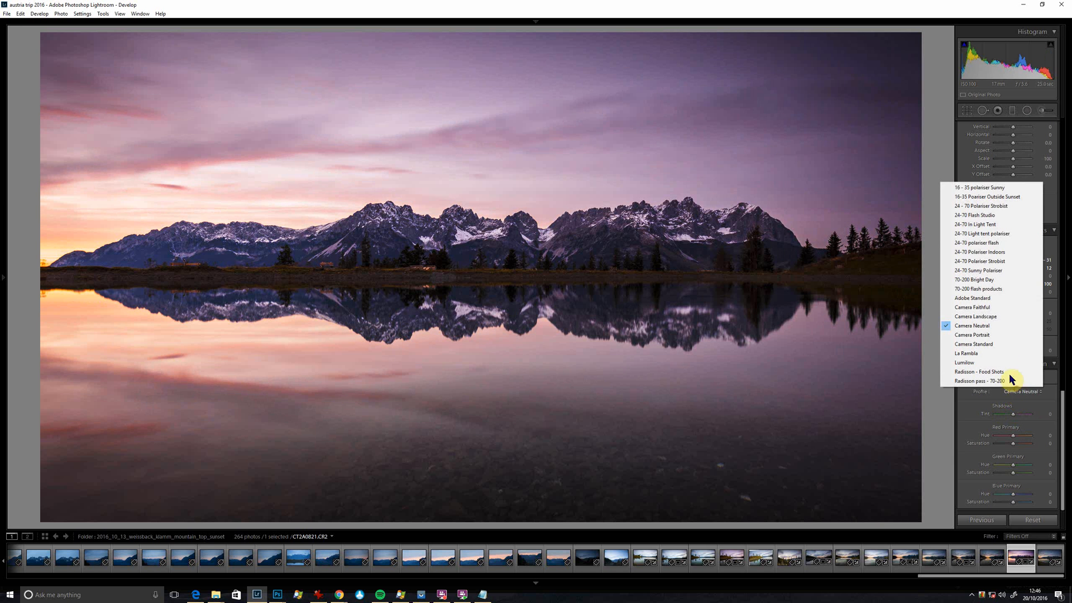
pyautogui.click(986, 298)
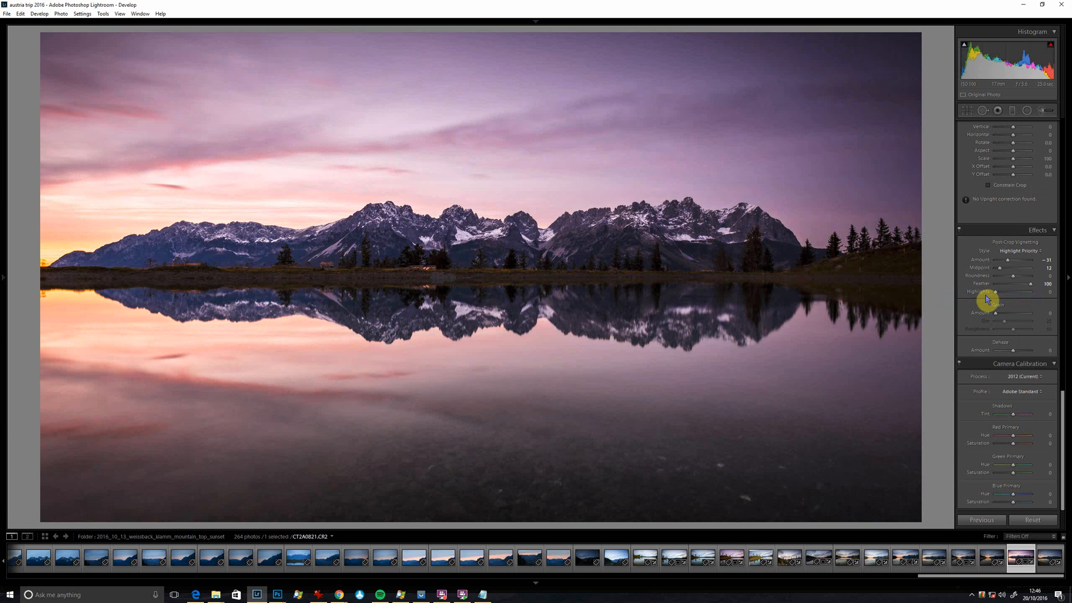
pyautogui.click(1029, 391)
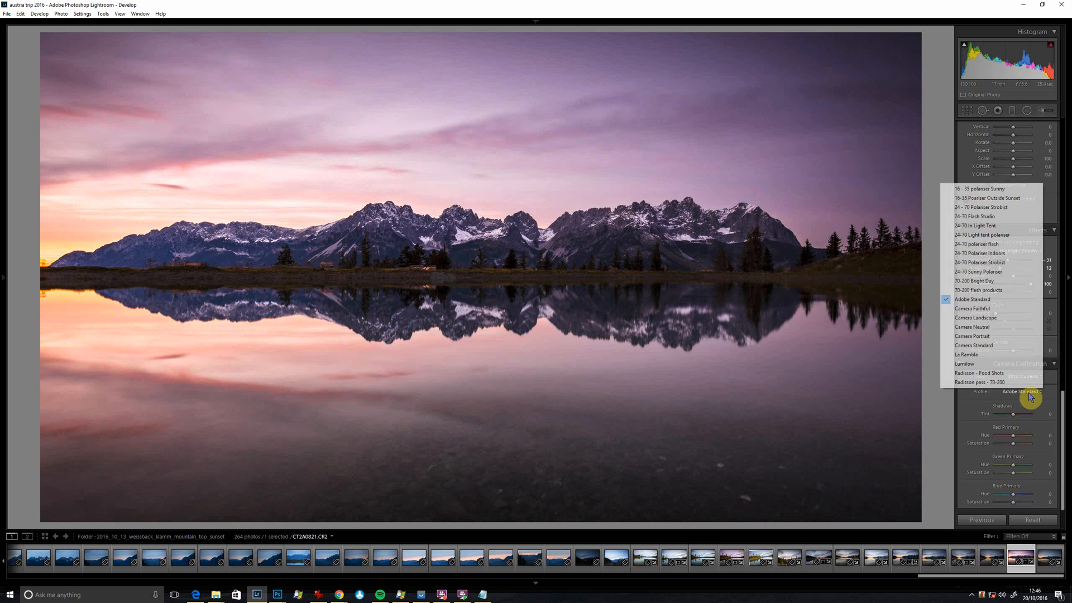
pyautogui.click(997, 318)
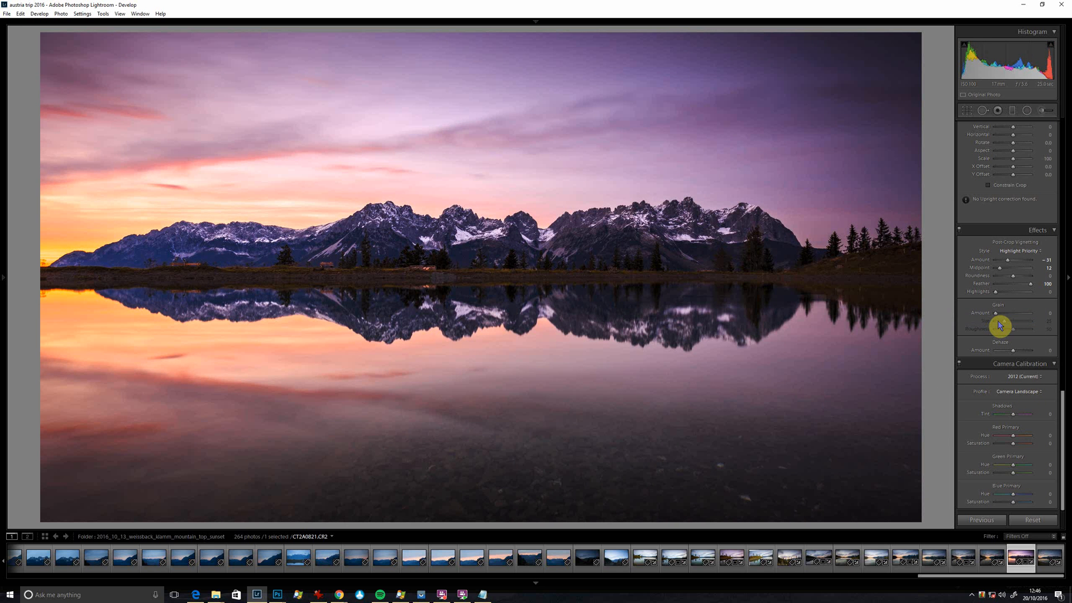
# Resample the white balance from the snow on the central mountains.
pyautogui.press('w')
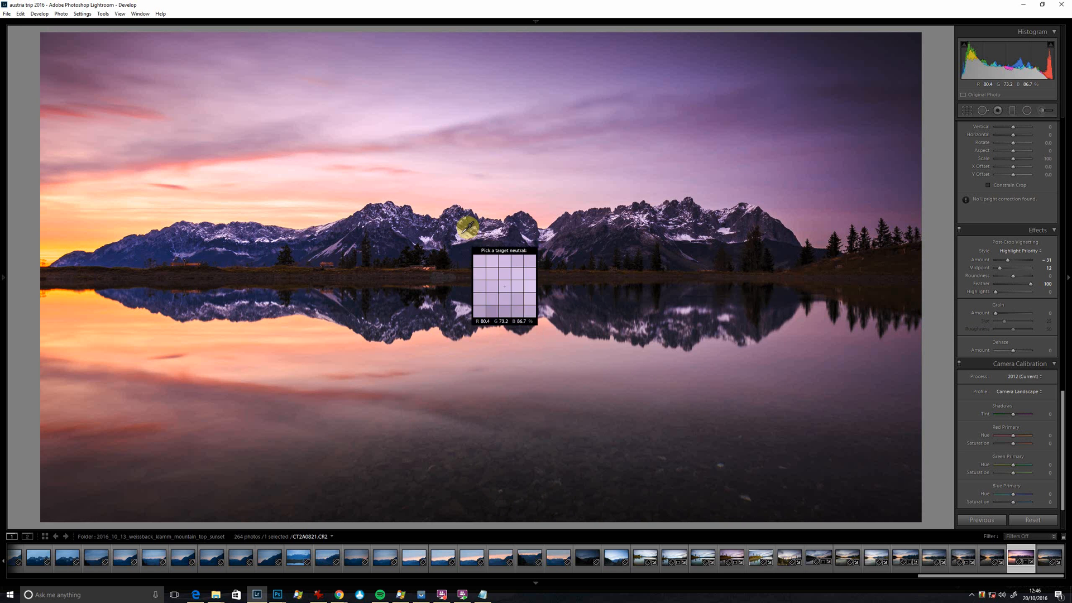
pyautogui.click(460, 233)
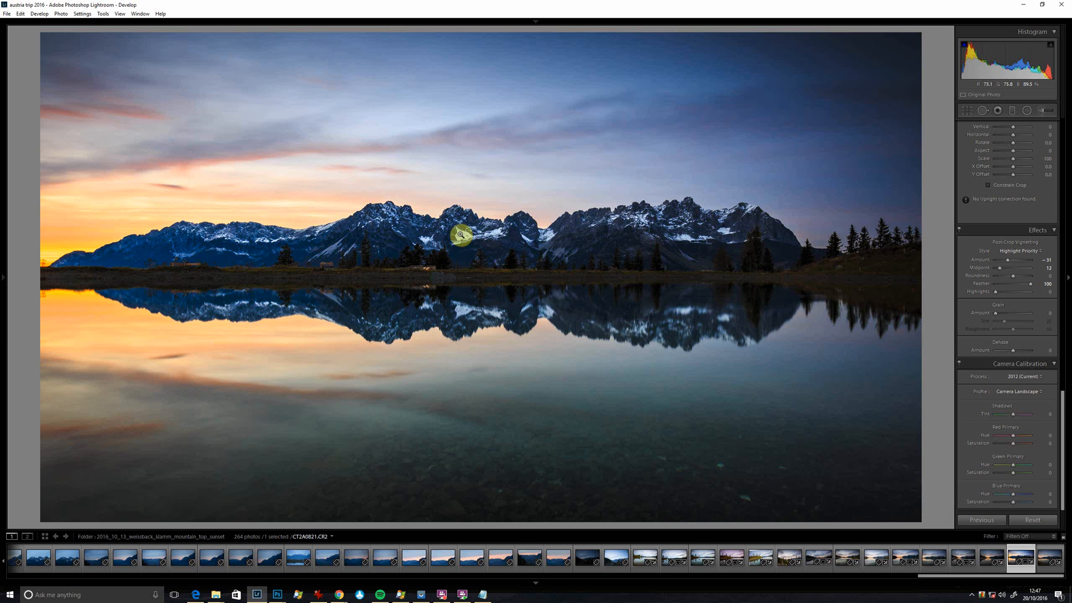
# Review the Basic, Tone Curve, HSL saturation, Effects and Camera Calibration settings applied to the photo.
pyautogui.click(1066, 419)
pyautogui.click(1068, 276)
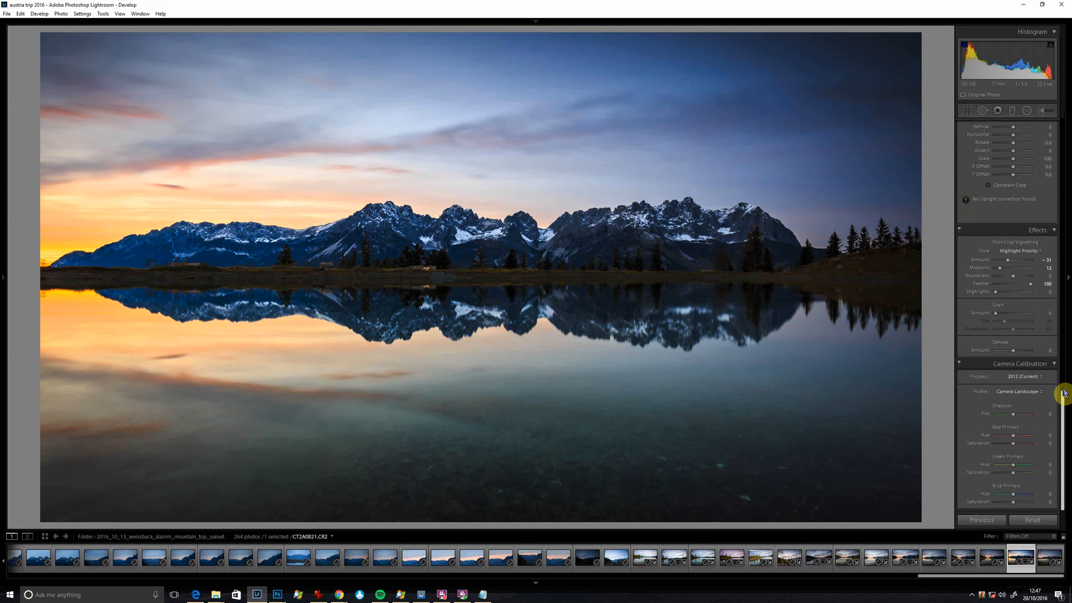
pyautogui.moveTo(1065, 399); pyautogui.dragTo(1060, 107)
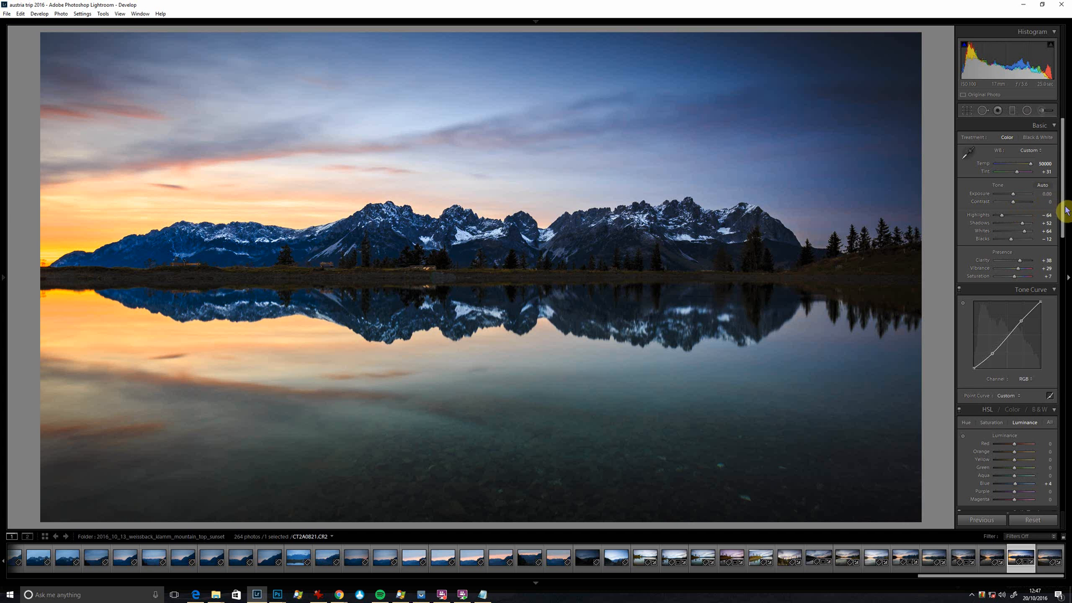
pyautogui.moveTo(1063, 212); pyautogui.dragTo(1067, 257)
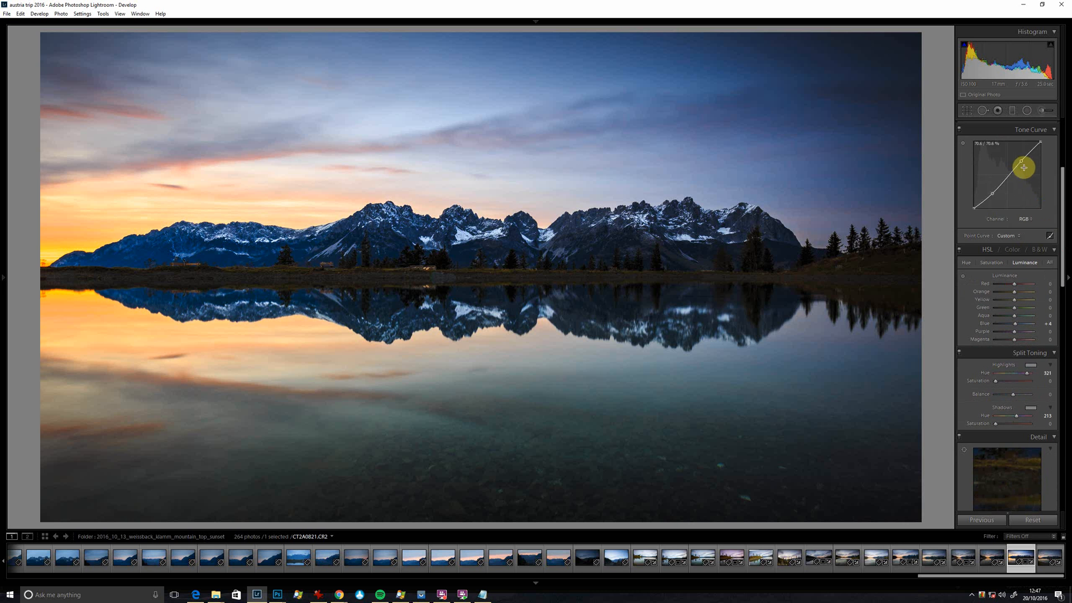
pyautogui.click(1003, 269)
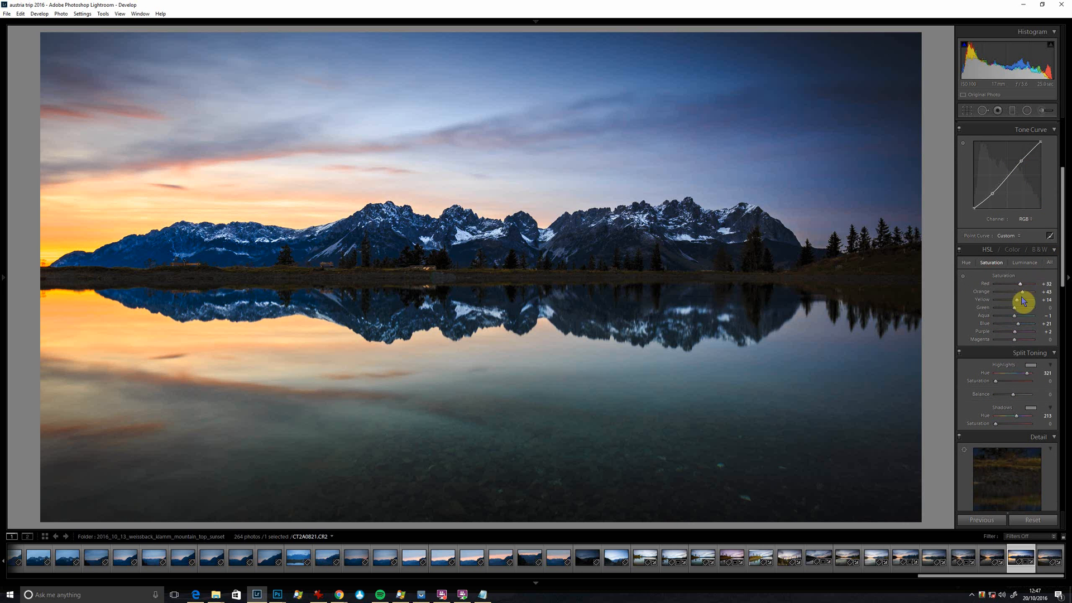
pyautogui.moveTo(1062, 285); pyautogui.dragTo(1064, 469)
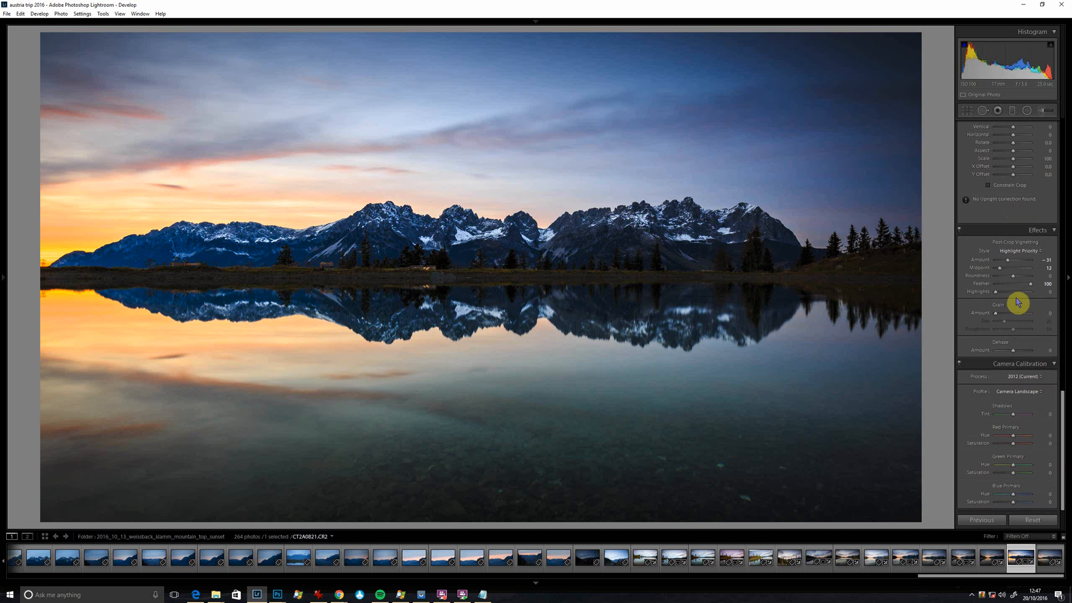